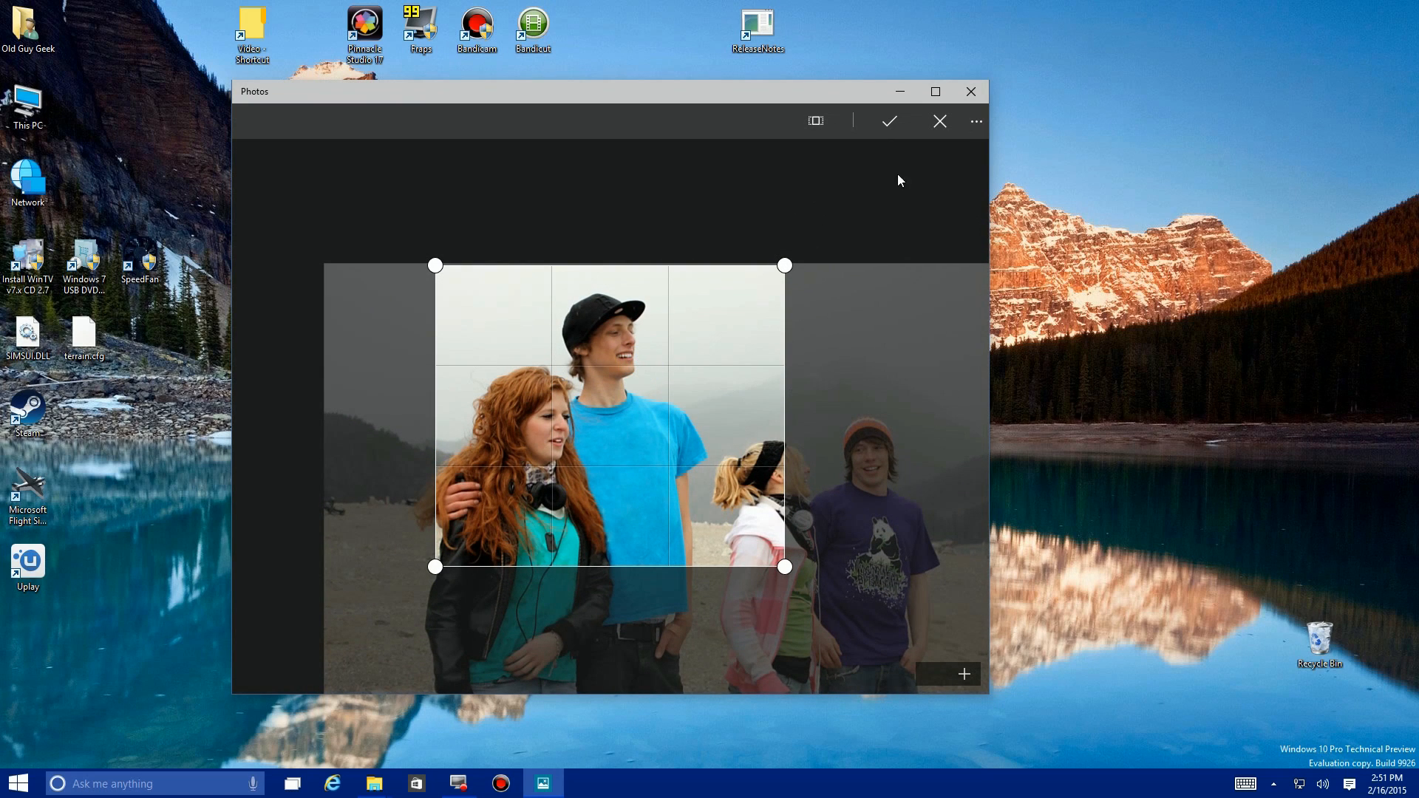
Step: Cancel the crop of the group photo and try straightening it with a slight rotation
click(939, 130)
click(944, 433)
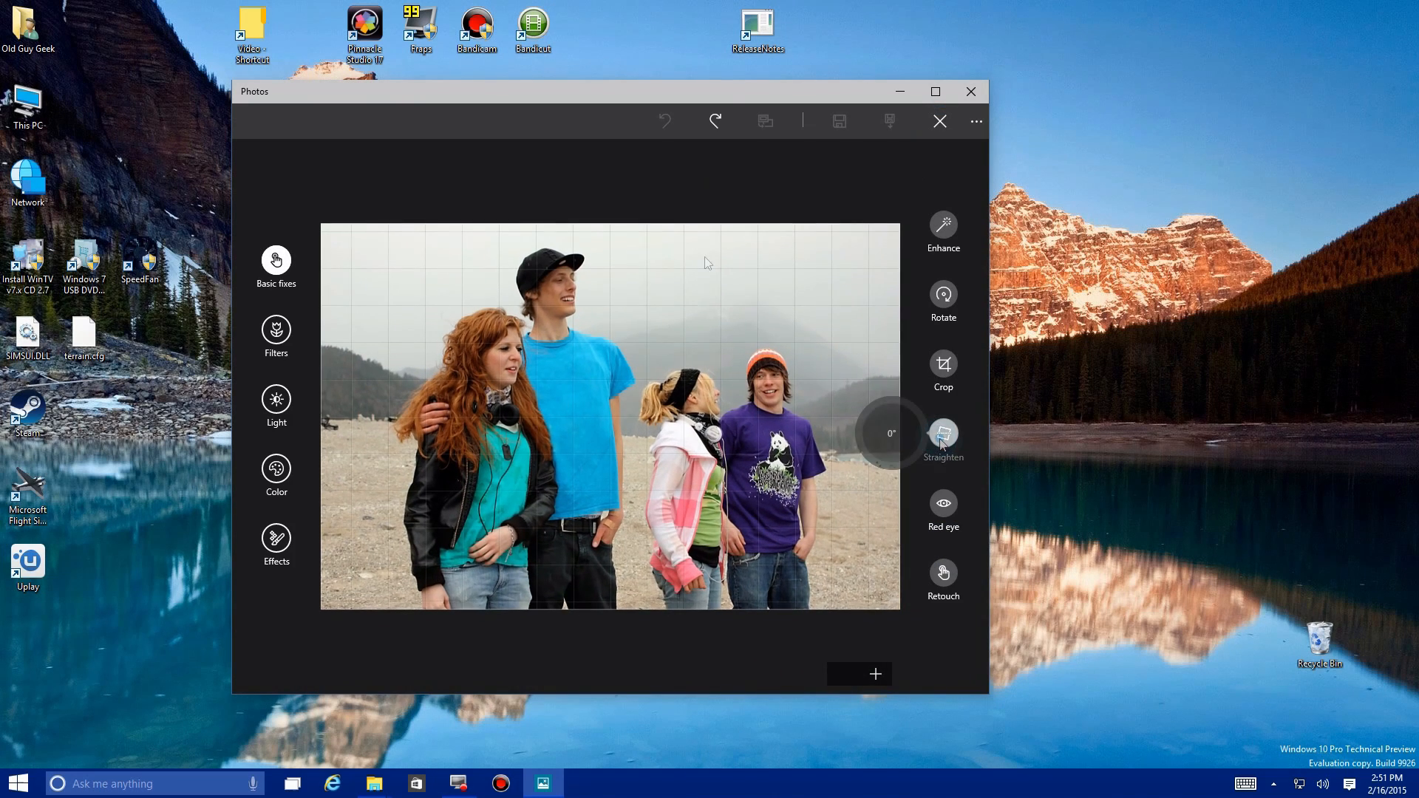
mouse_move(945, 437)
mouse_down()
mouse_move(941, 405)
mouse_move(908, 392)
mouse_move(870, 412)
mouse_move(901, 395)
mouse_move(933, 436)
mouse_move(861, 473)
mouse_move(866, 426)
mouse_move(849, 466)
mouse_move(943, 433)
mouse_up()
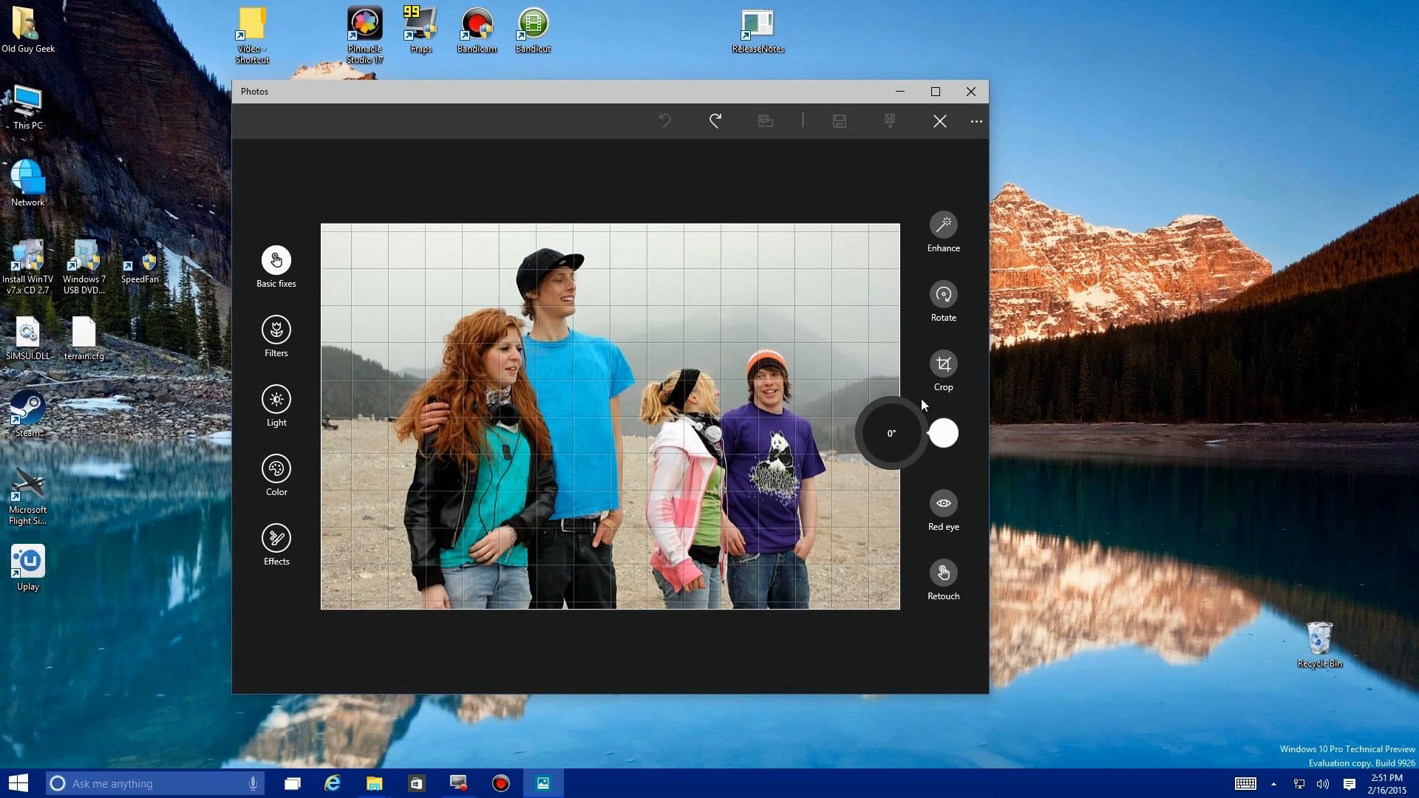
drag(945, 435, 929, 466)
Step: Undo the black-and-white filter on the group photo to return to the original colours
click(664, 121)
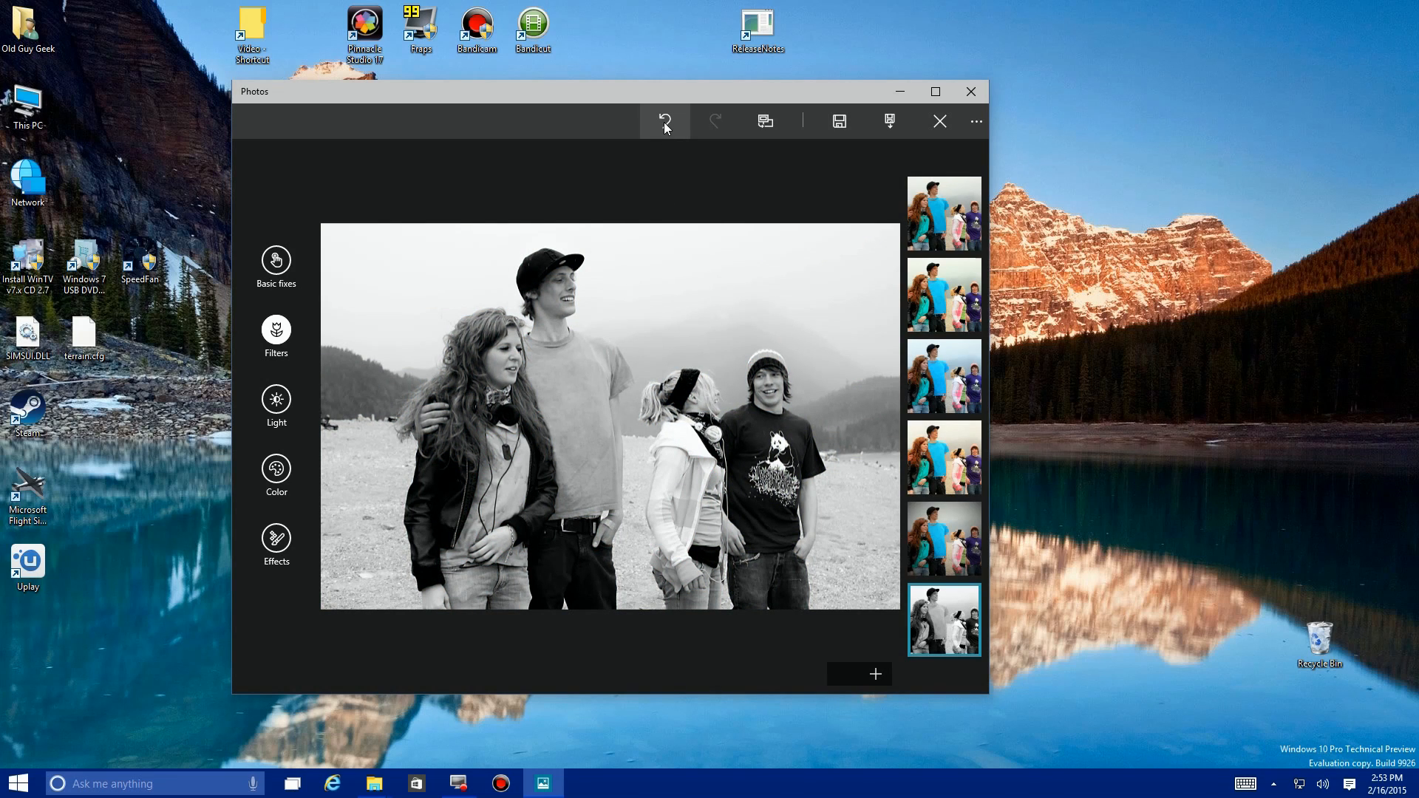
click(665, 120)
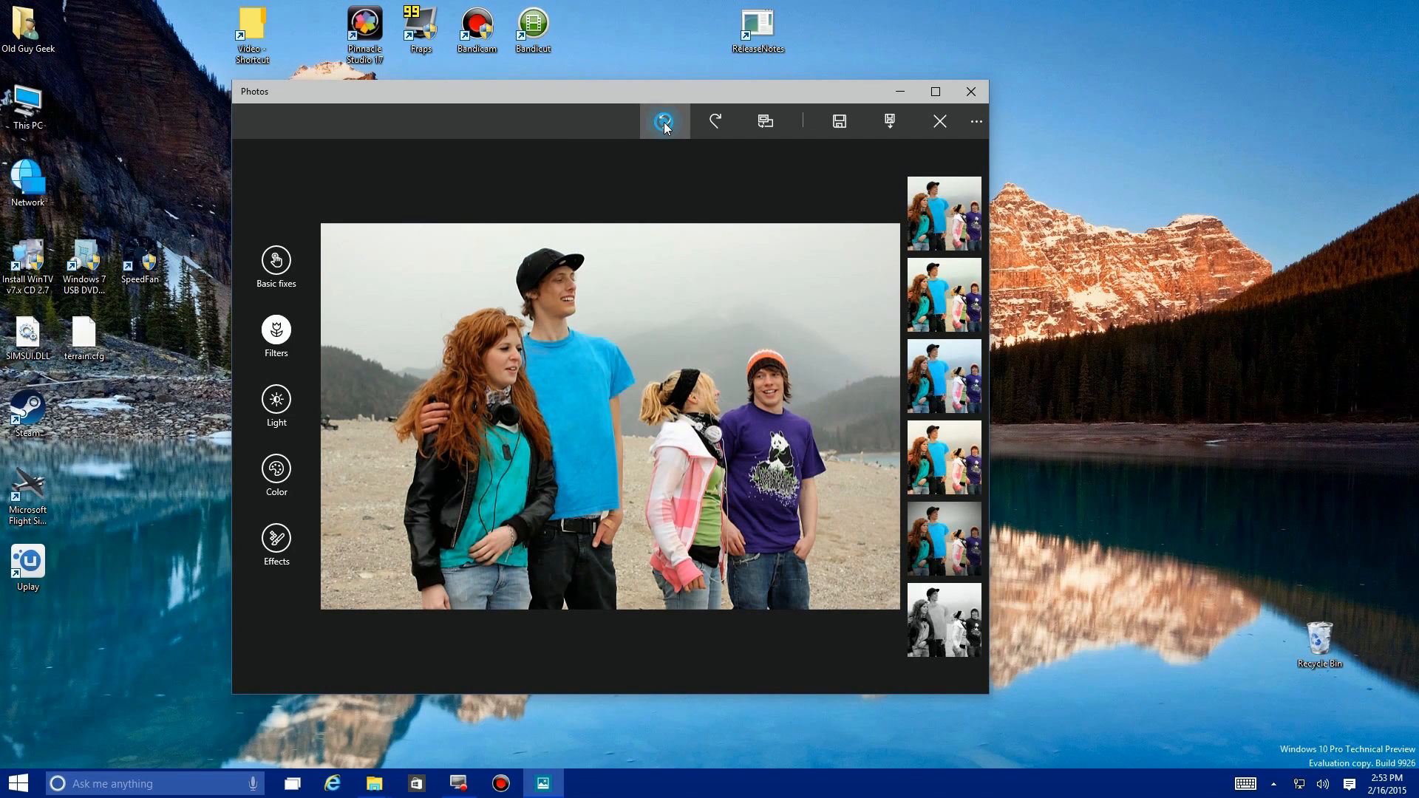
click(665, 124)
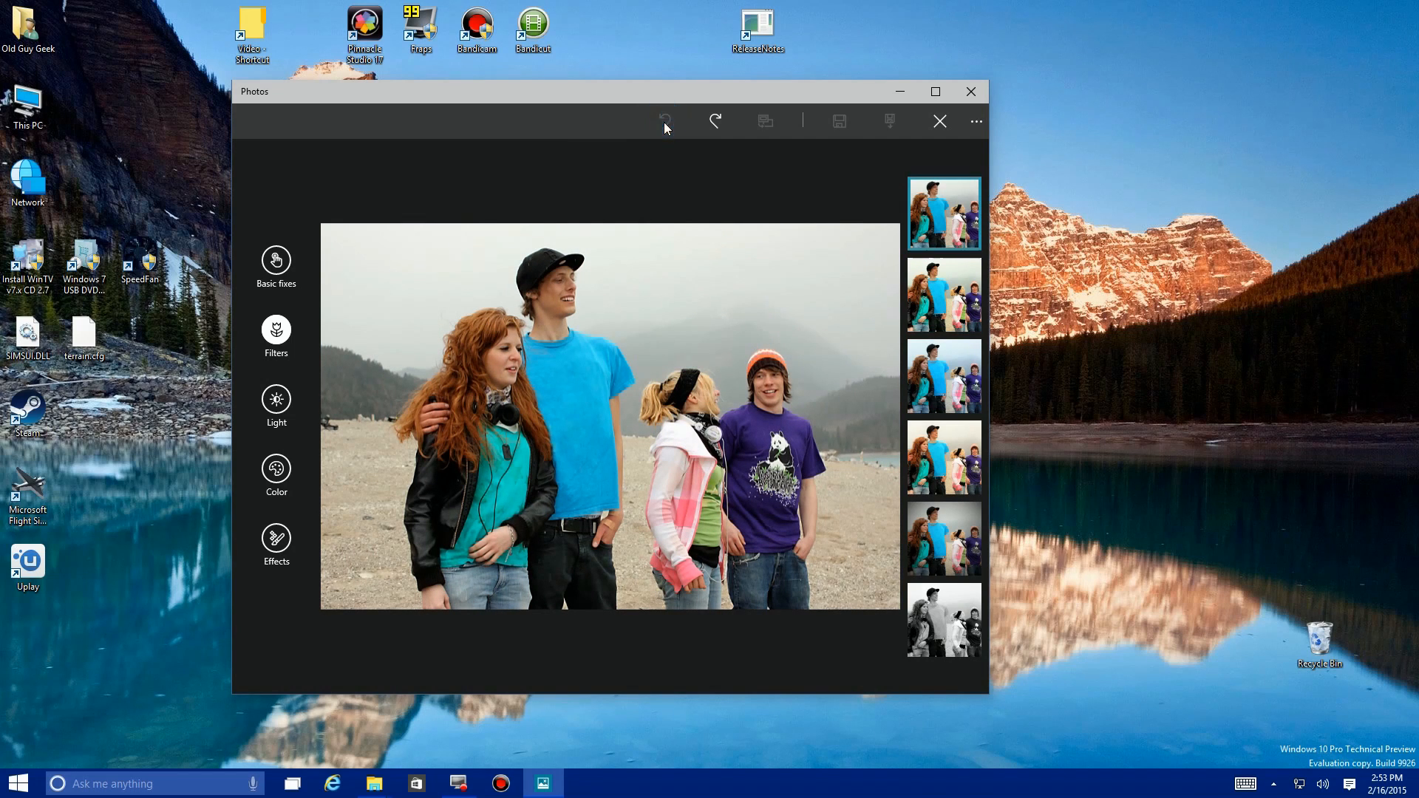
Step: Raise the brightness of the group photo to 15 in the light adjustments
click(284, 410)
click(943, 311)
drag(916, 317, 915, 348)
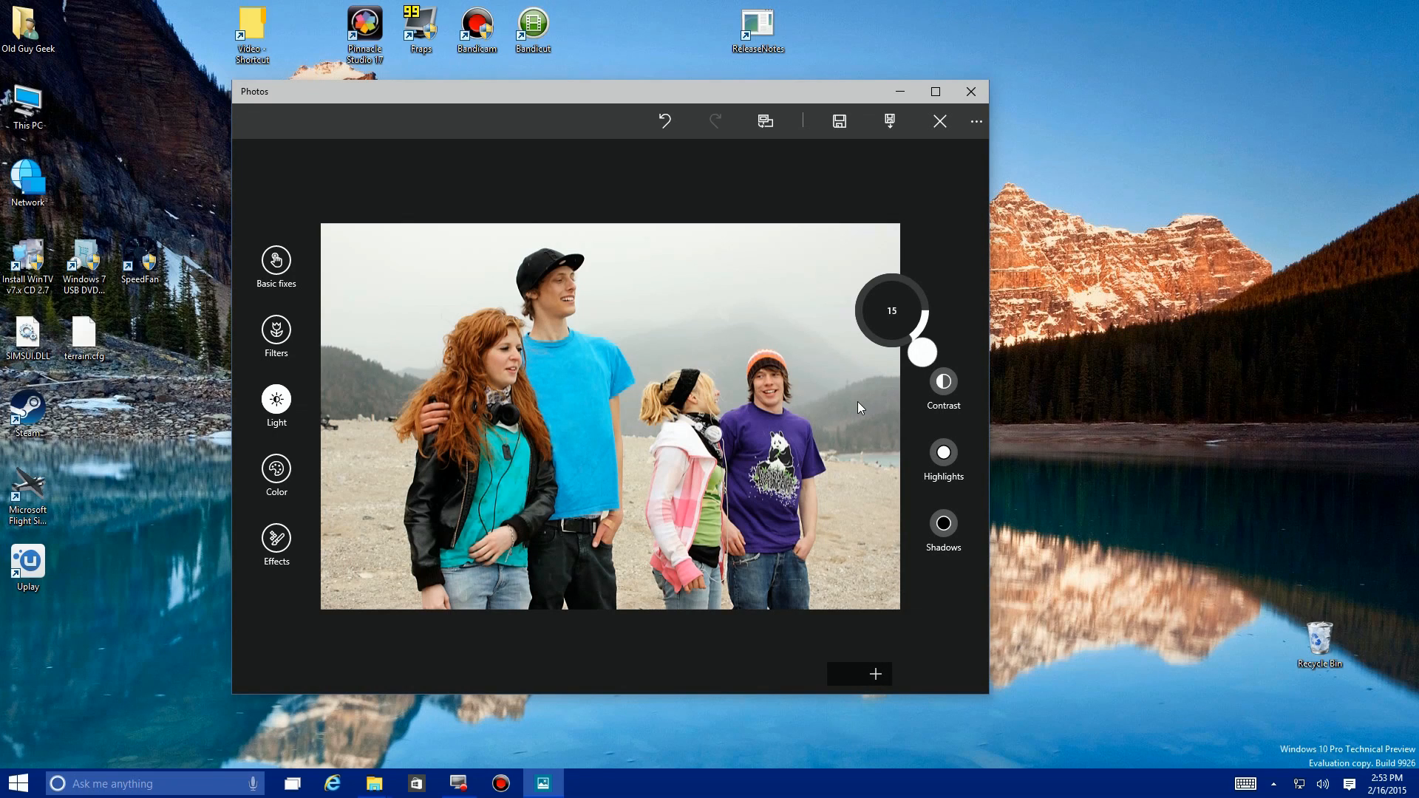
scroll(857, 402, down, 15)
scroll(857, 401, up, 3)
scroll(858, 401, up, 20)
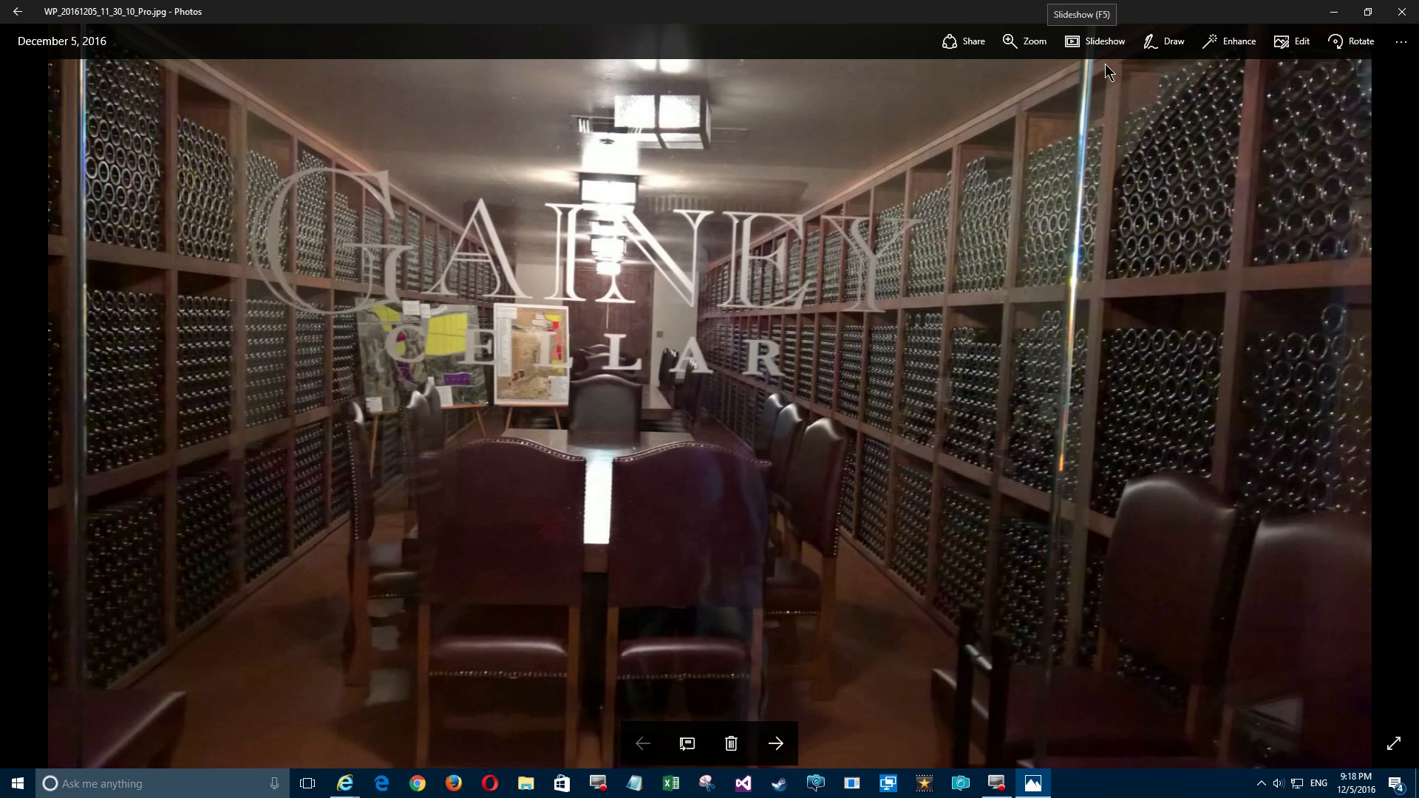
Step: Start drawing on the wine cellar photo and circle the letters "NEY" with a bright green ballpoint pen
click(1176, 46)
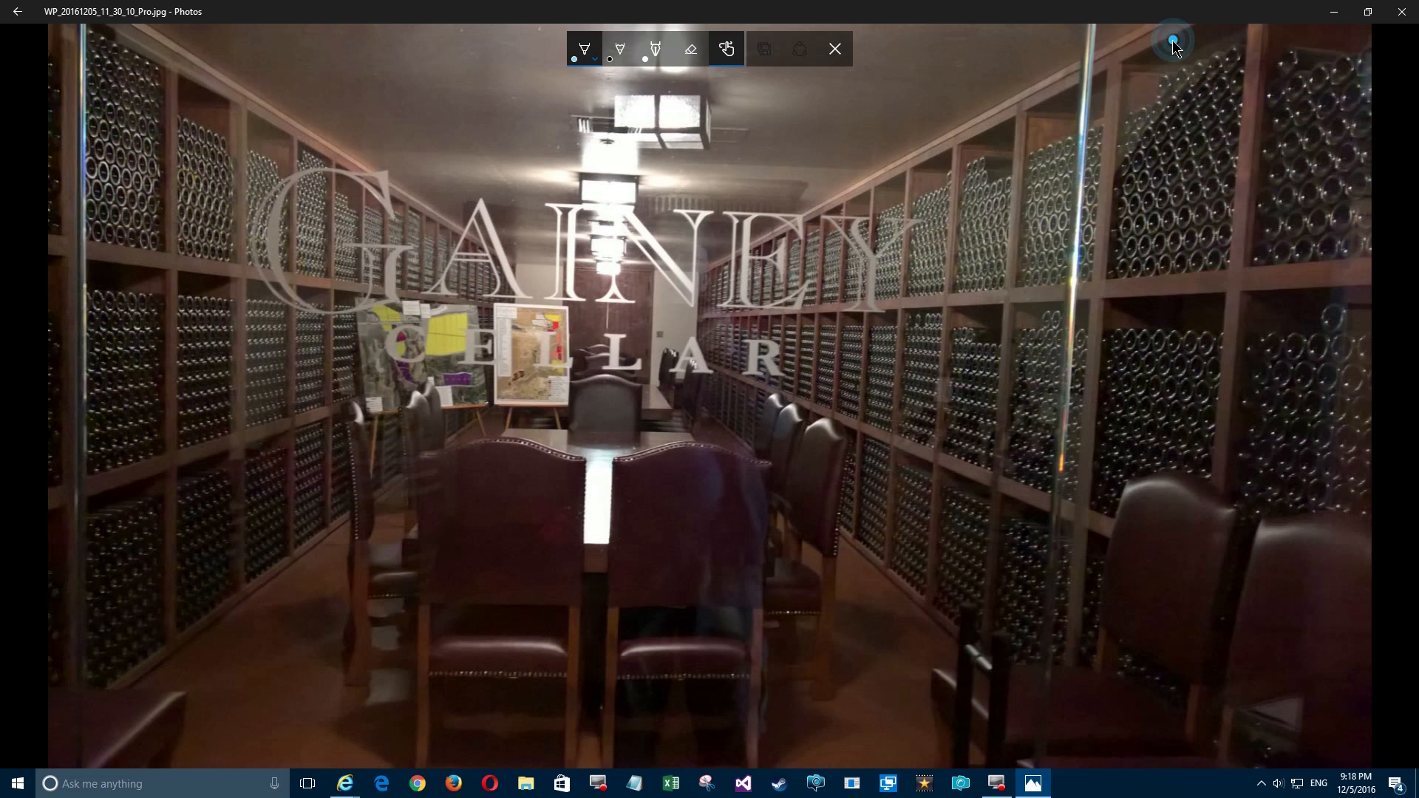
click(584, 50)
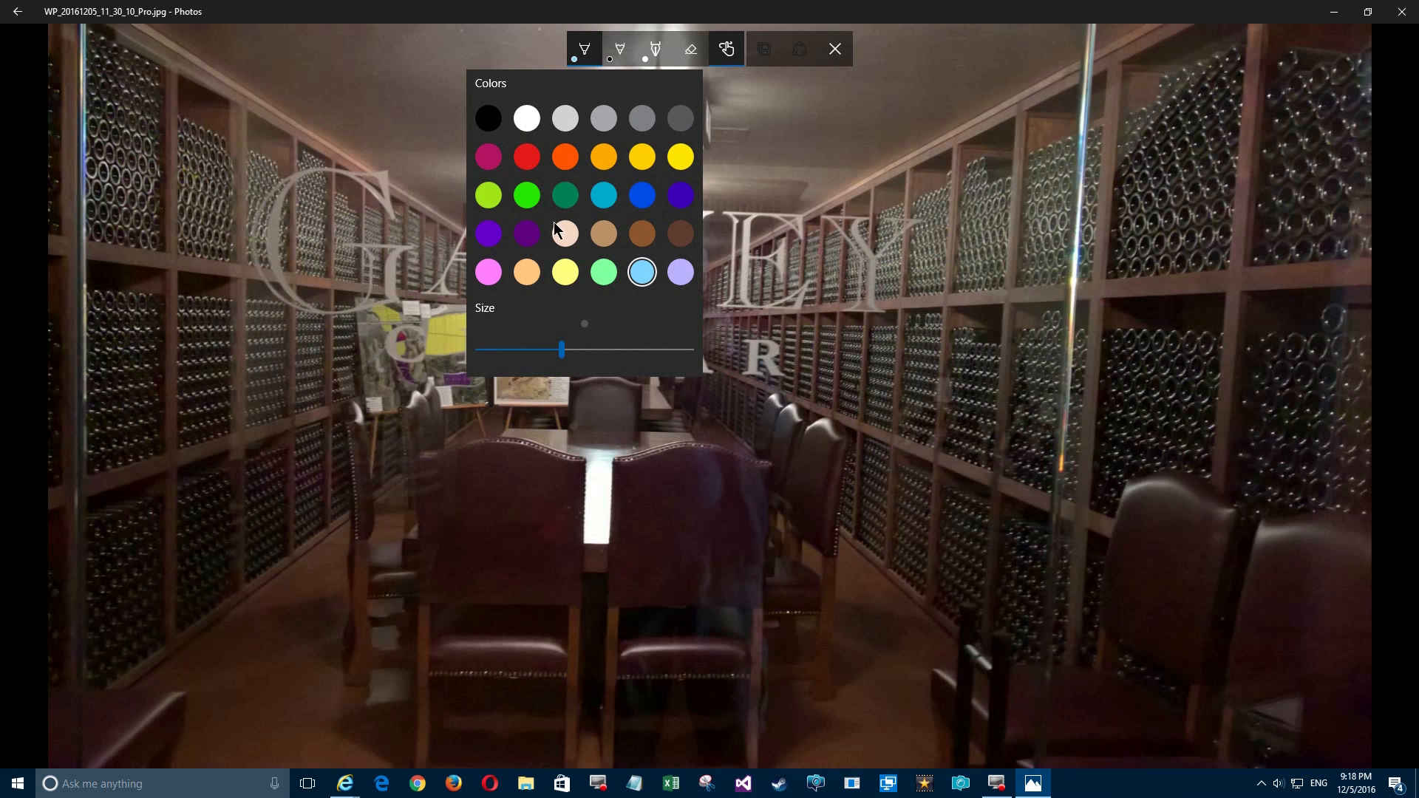
click(527, 195)
mouse_move(711, 205)
mouse_down()
mouse_move(654, 207)
mouse_move(620, 269)
mouse_move(792, 368)
mouse_move(858, 306)
mouse_move(757, 226)
mouse_move(698, 214)
mouse_up()
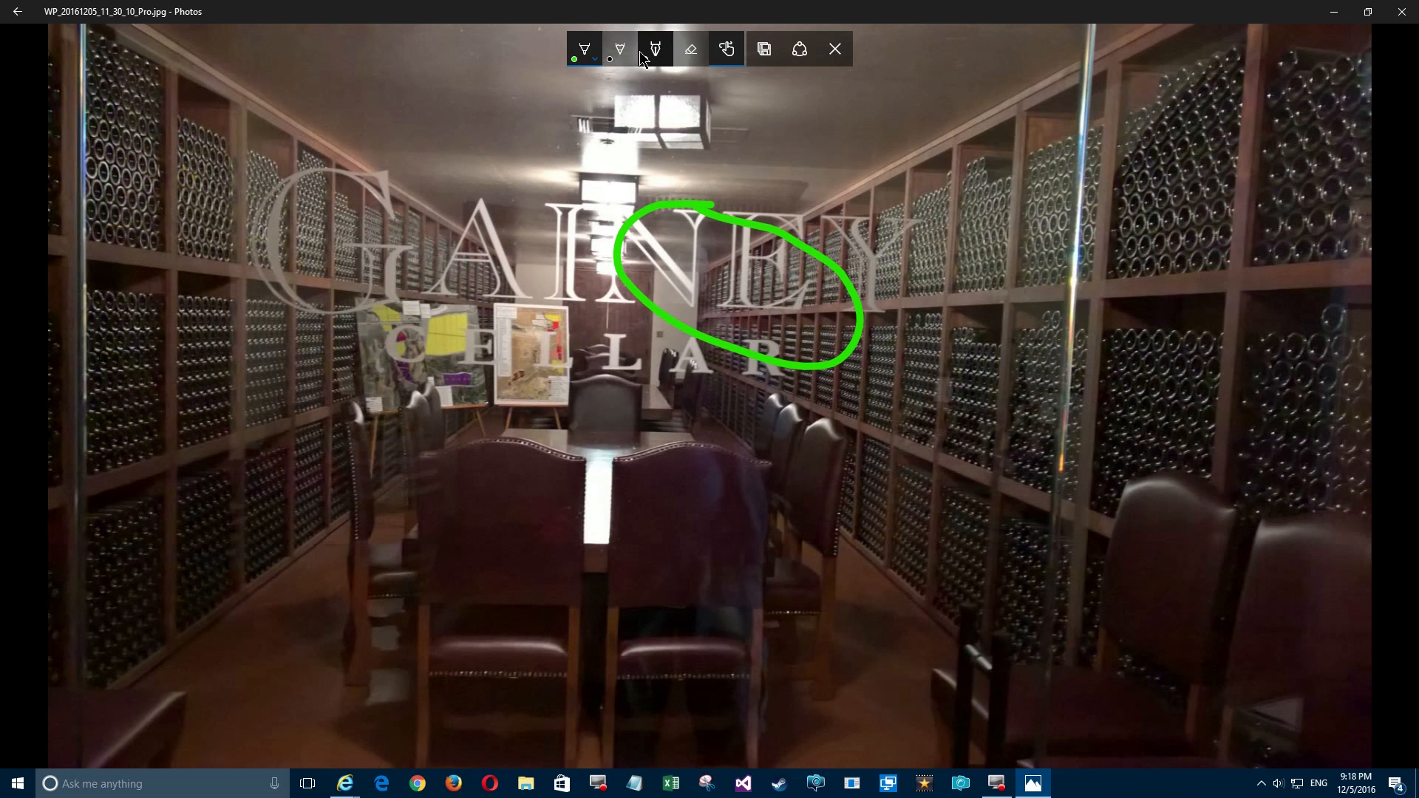
Step: Set the pencil to pink and sketch a thin loop on the ceiling above the lettering
click(620, 50)
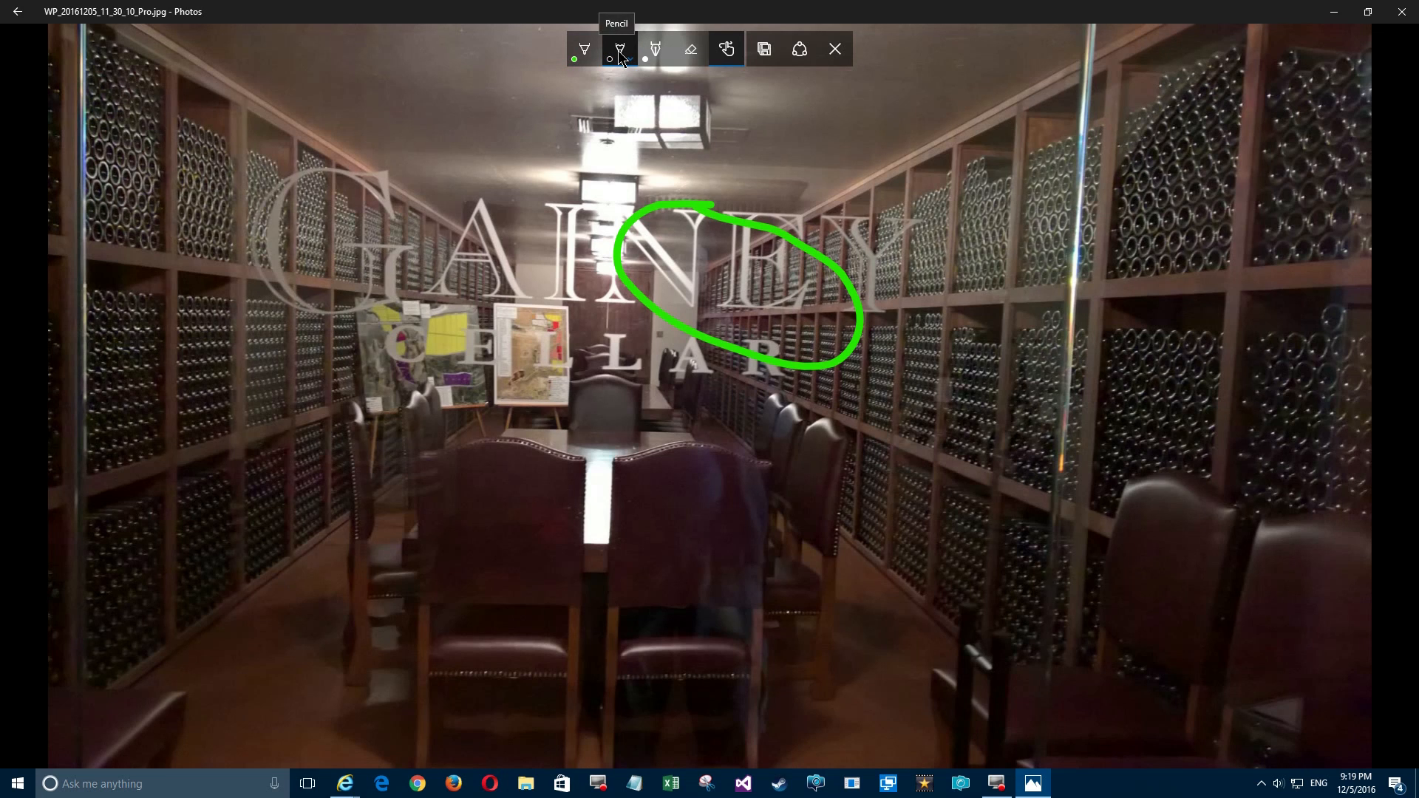
click(619, 50)
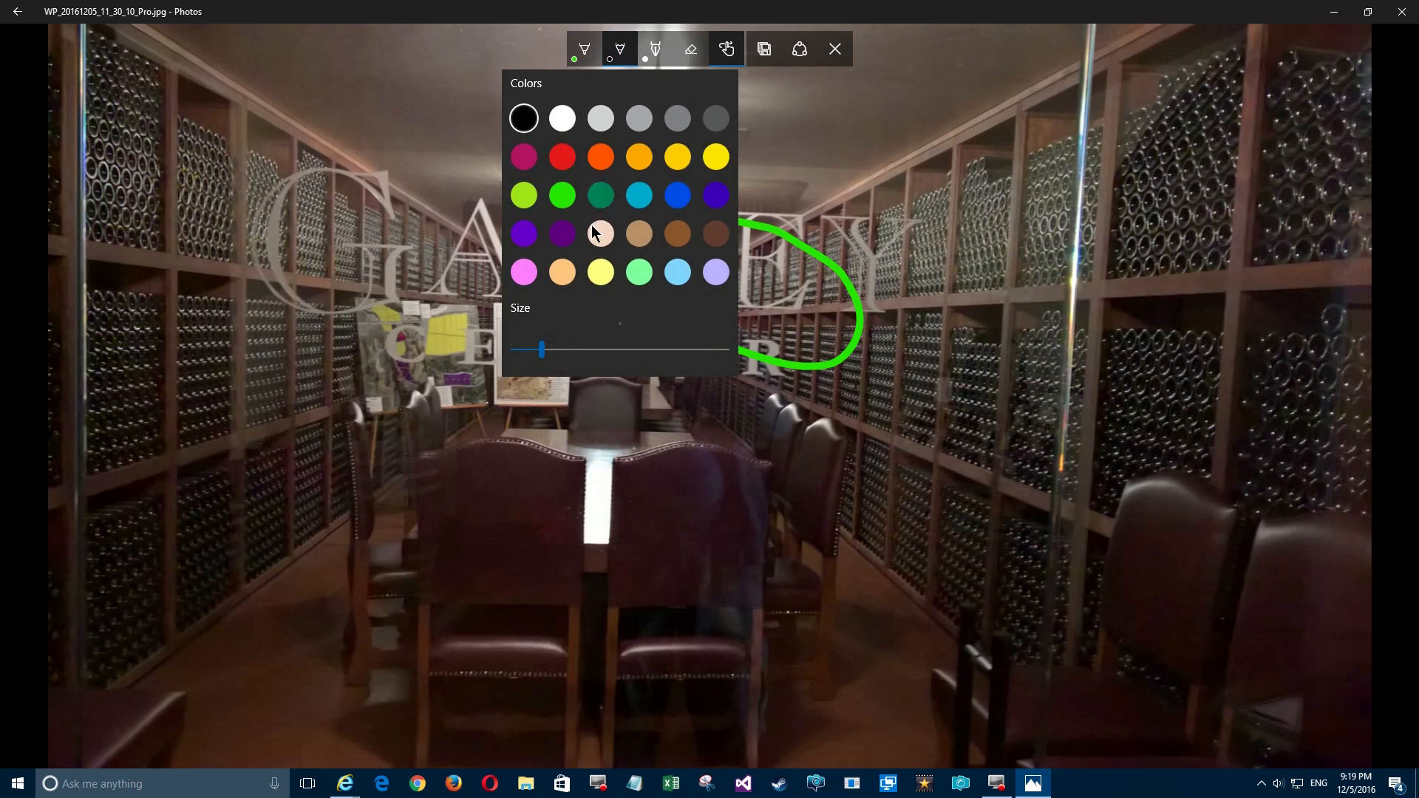
click(523, 272)
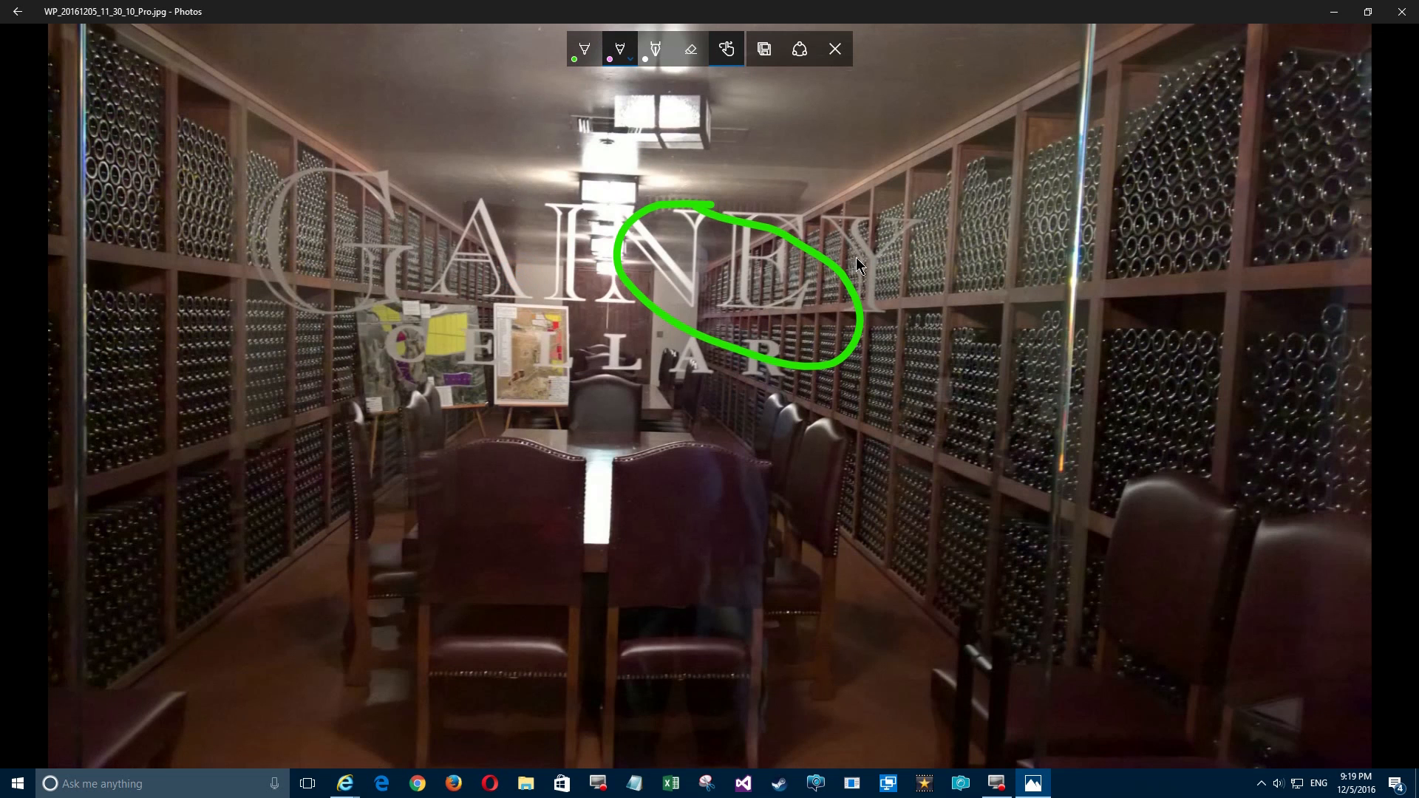
mouse_move(844, 141)
mouse_down()
mouse_move(771, 153)
mouse_move(740, 195)
mouse_up()
Step: Set the calligraphy pen to yellow and draw a large S-shaped stroke over the upper bottle shelves
click(657, 52)
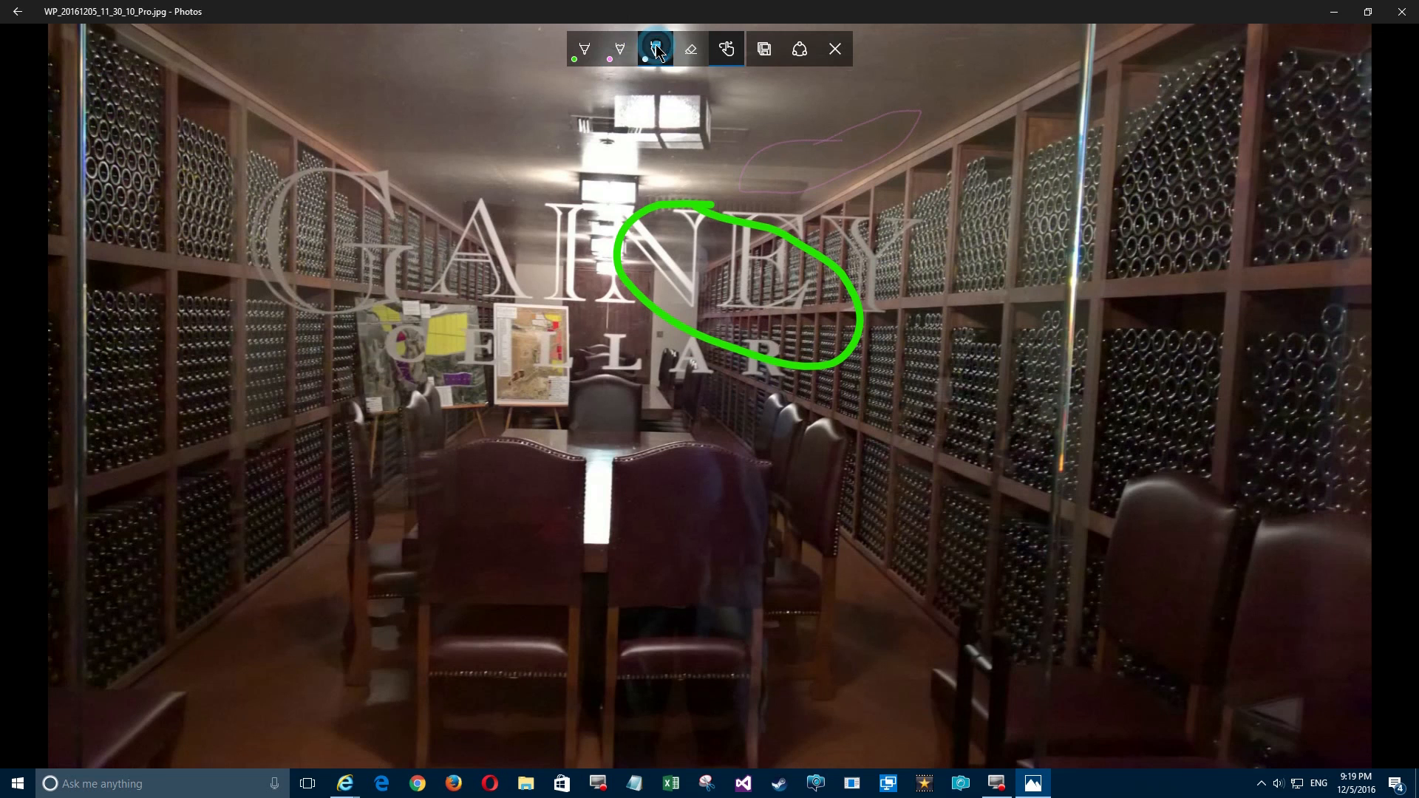
click(655, 52)
click(751, 157)
click(791, 151)
mouse_move(1150, 120)
mouse_down()
mouse_move(1027, 159)
mouse_move(1193, 248)
mouse_move(957, 285)
mouse_up()
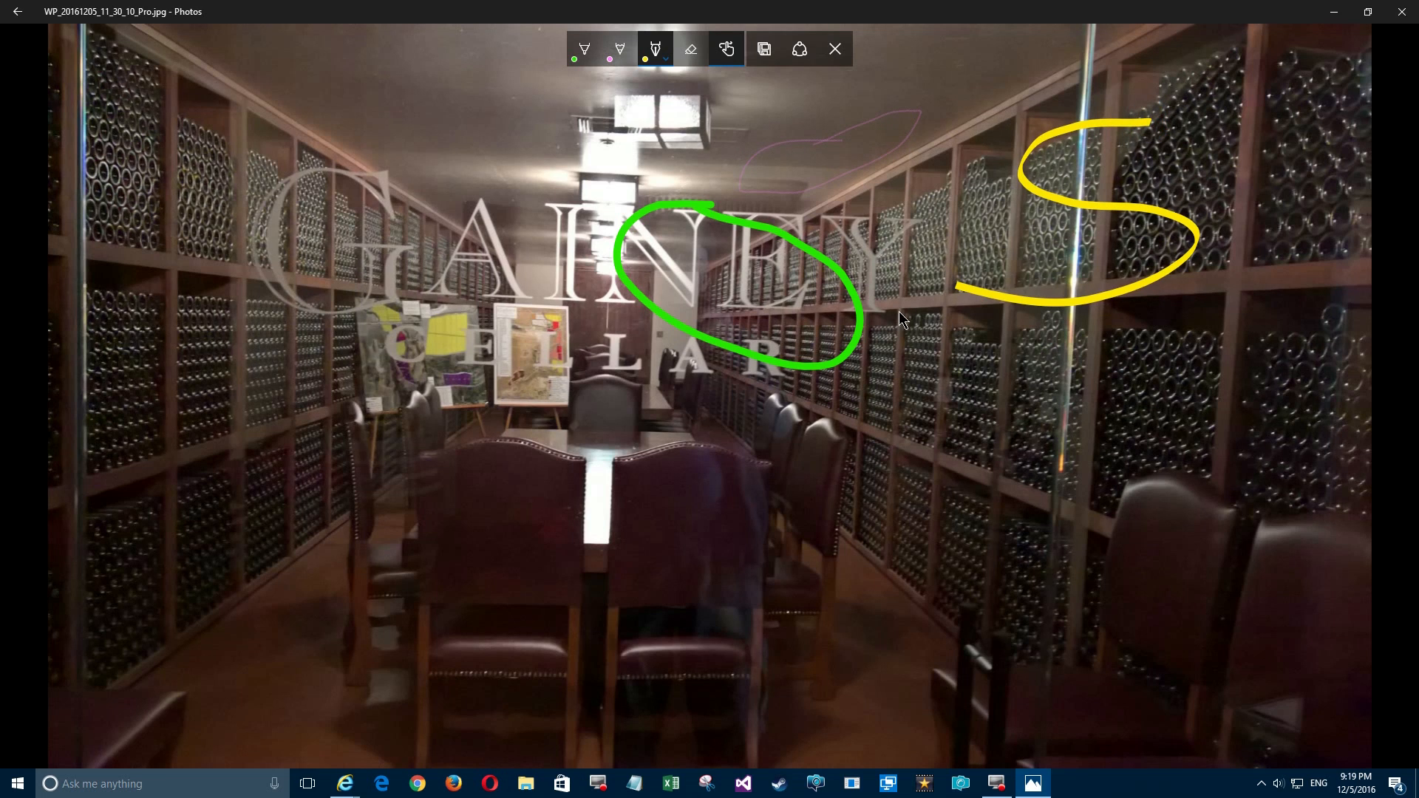
Step: Erase the yellow S-shaped stroke and the green loop individually with the eraser
click(691, 49)
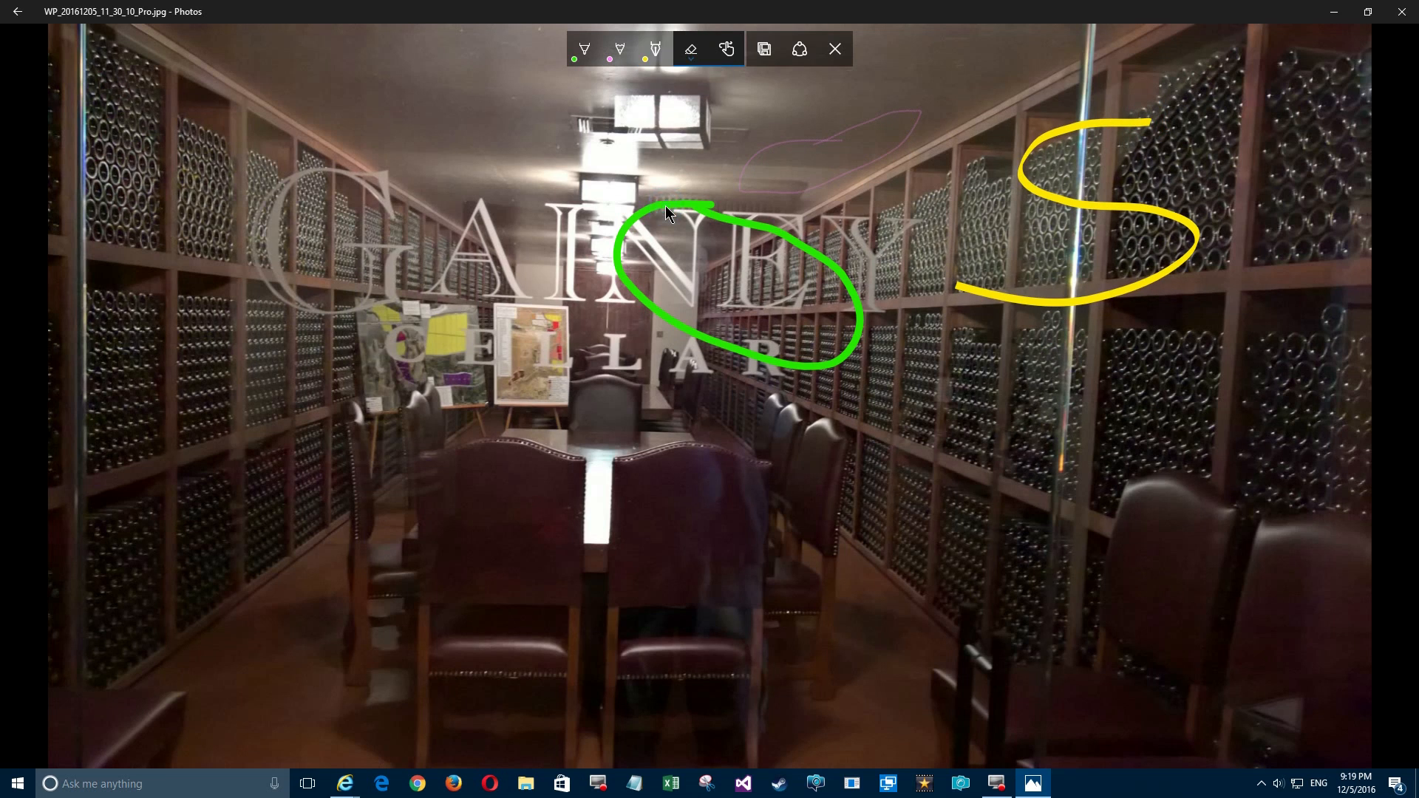
click(691, 51)
click(1091, 293)
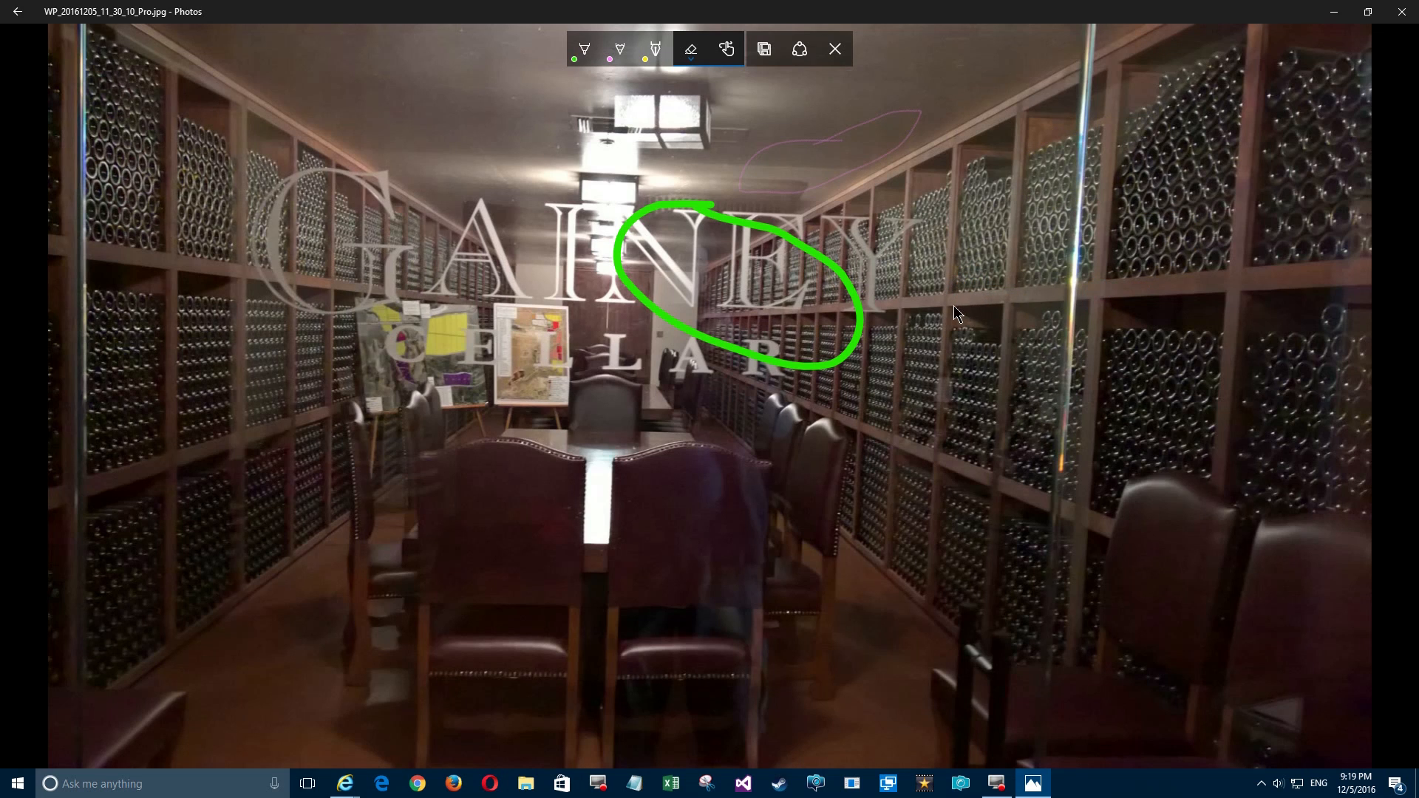
click(860, 330)
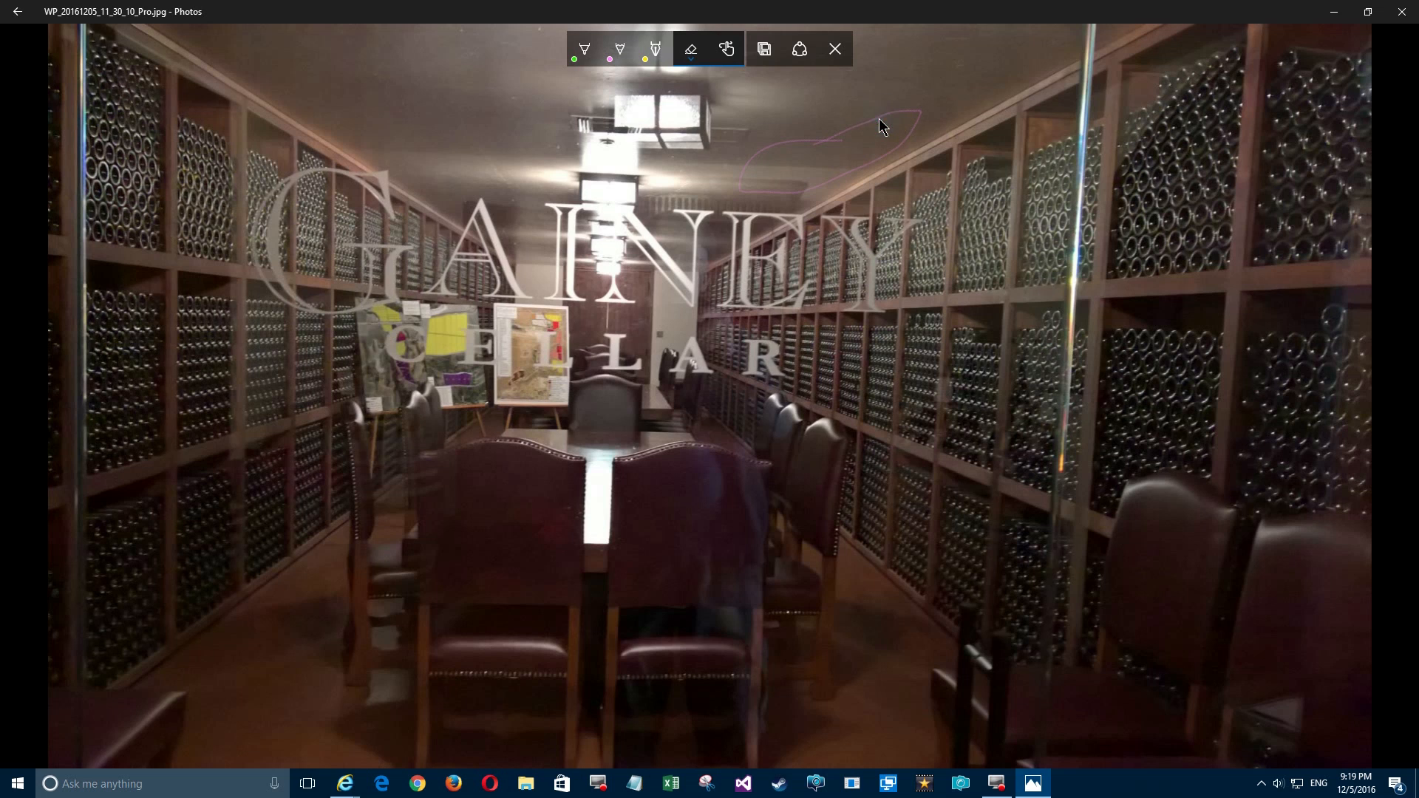
Step: Set the ballpoint pen to orange and draw a wide open loop around the end of the lettering
click(585, 49)
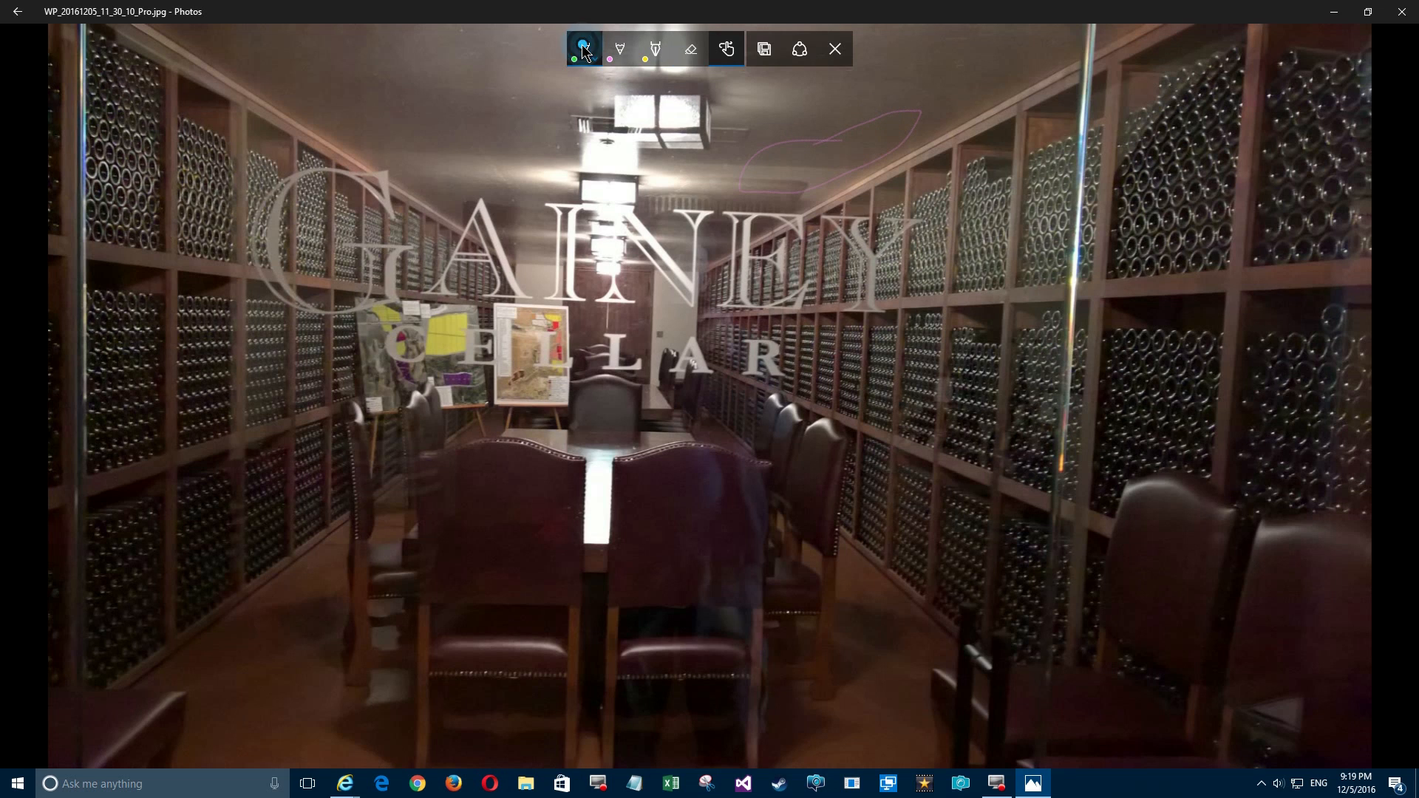
click(585, 50)
click(604, 157)
mouse_move(663, 155)
mouse_down()
mouse_move(709, 157)
mouse_move(553, 303)
mouse_up()
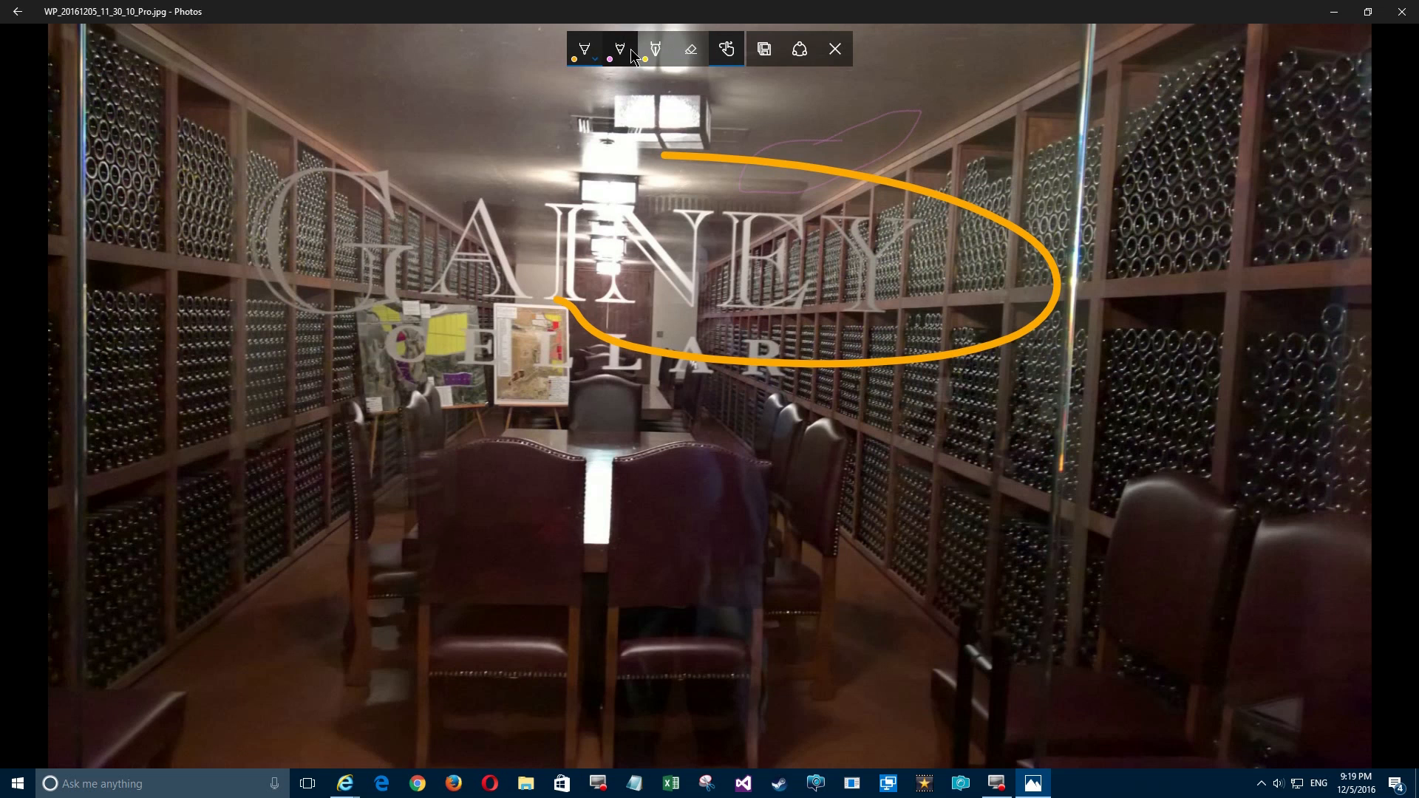
Step: Add a pink pencil loop over the upper shelves and a large yellow calligraphy curve across the shelves and chairs
click(622, 46)
mouse_move(1094, 119)
mouse_down()
mouse_move(961, 148)
mouse_move(919, 135)
mouse_up()
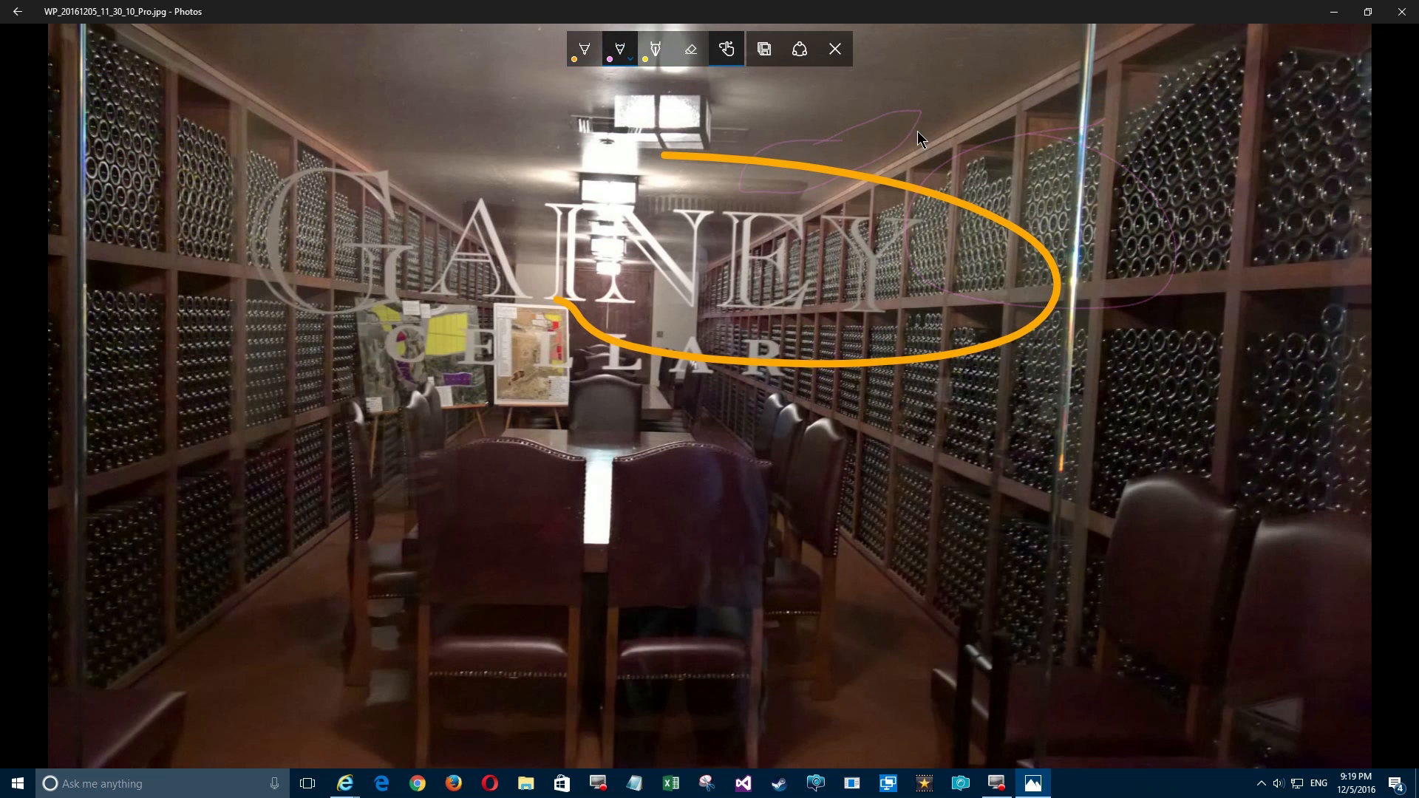
click(655, 49)
mouse_move(1153, 268)
mouse_down()
mouse_move(858, 352)
mouse_move(1182, 561)
mouse_move(952, 572)
mouse_up()
drag(805, 577, 711, 567)
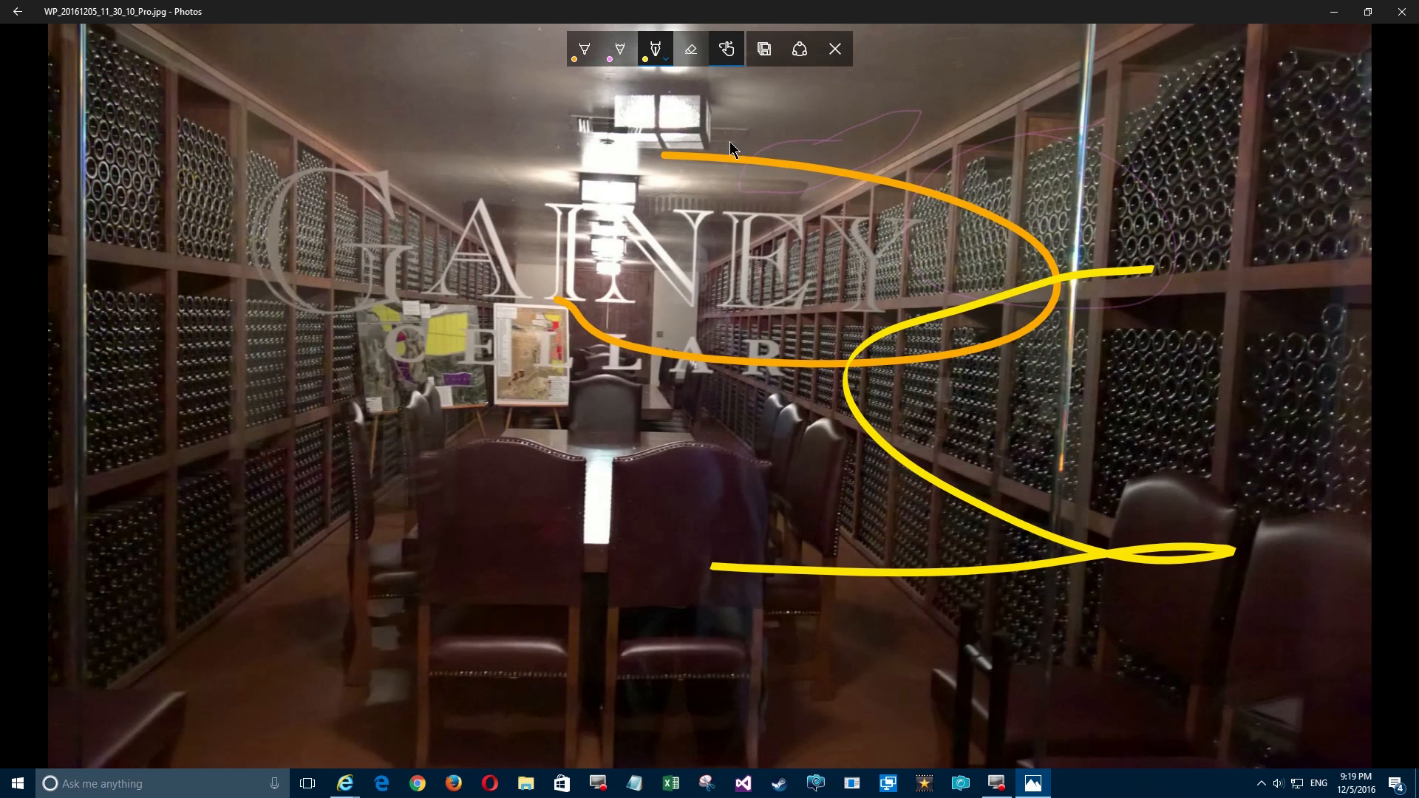
Step: Erase all ink from the wine cellar photo at once
click(692, 50)
click(691, 50)
click(691, 84)
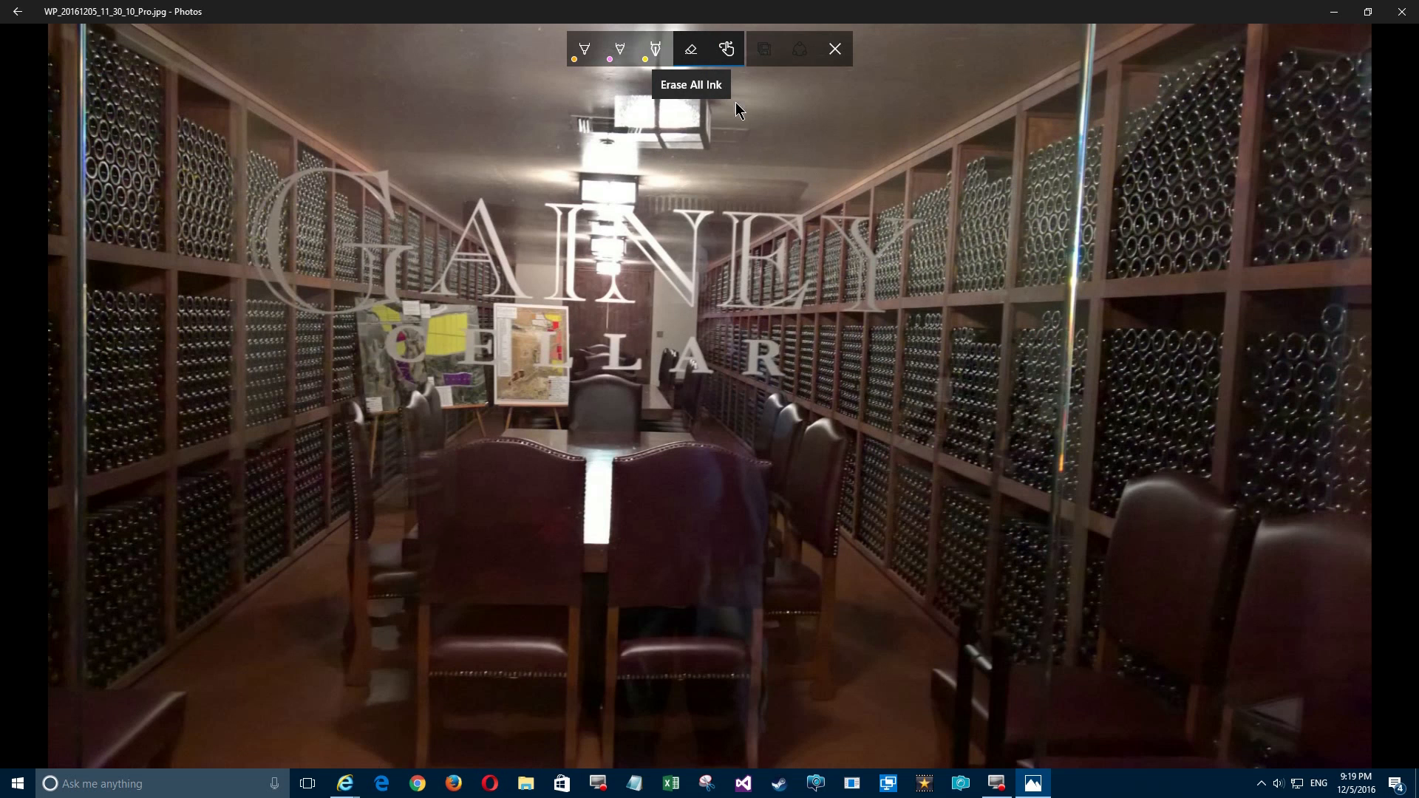
Step: Turn off touch writing and try drawing on the photo with the ballpoint pen
click(727, 50)
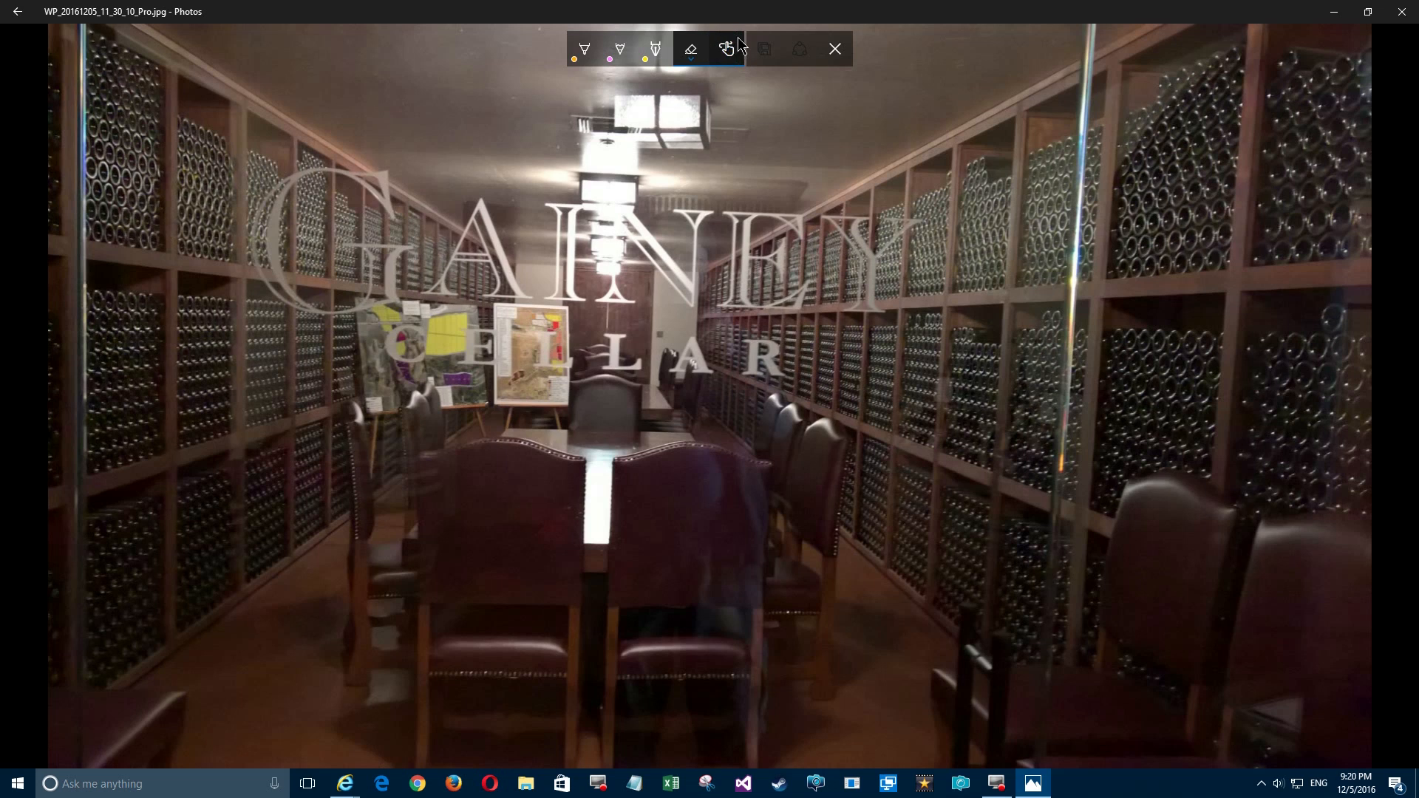
click(728, 50)
click(581, 50)
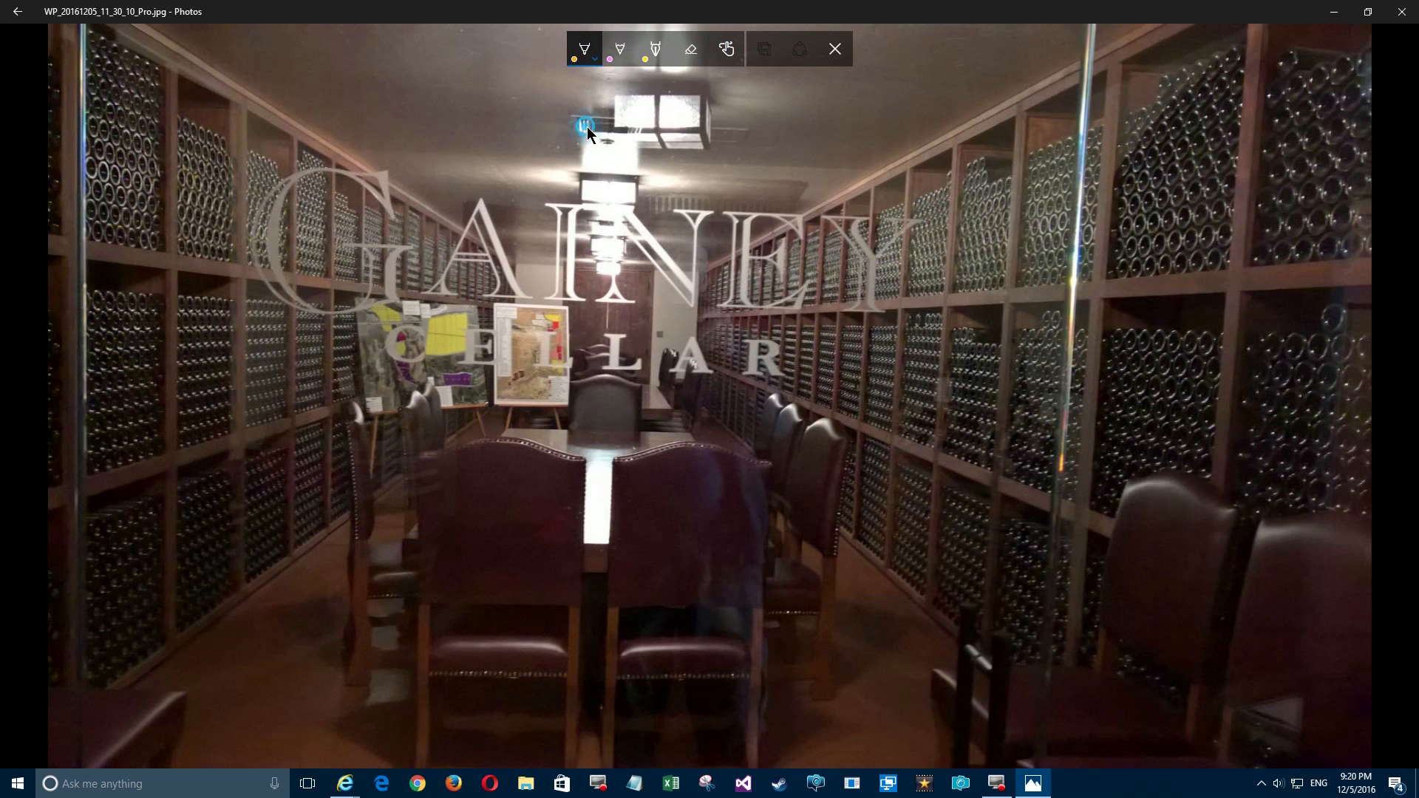
click(577, 36)
click(585, 49)
click(586, 52)
click(884, 207)
Step: Set the ballpoint pen to yellow, try marking the photo with it, and exit drawing mode
click(575, 50)
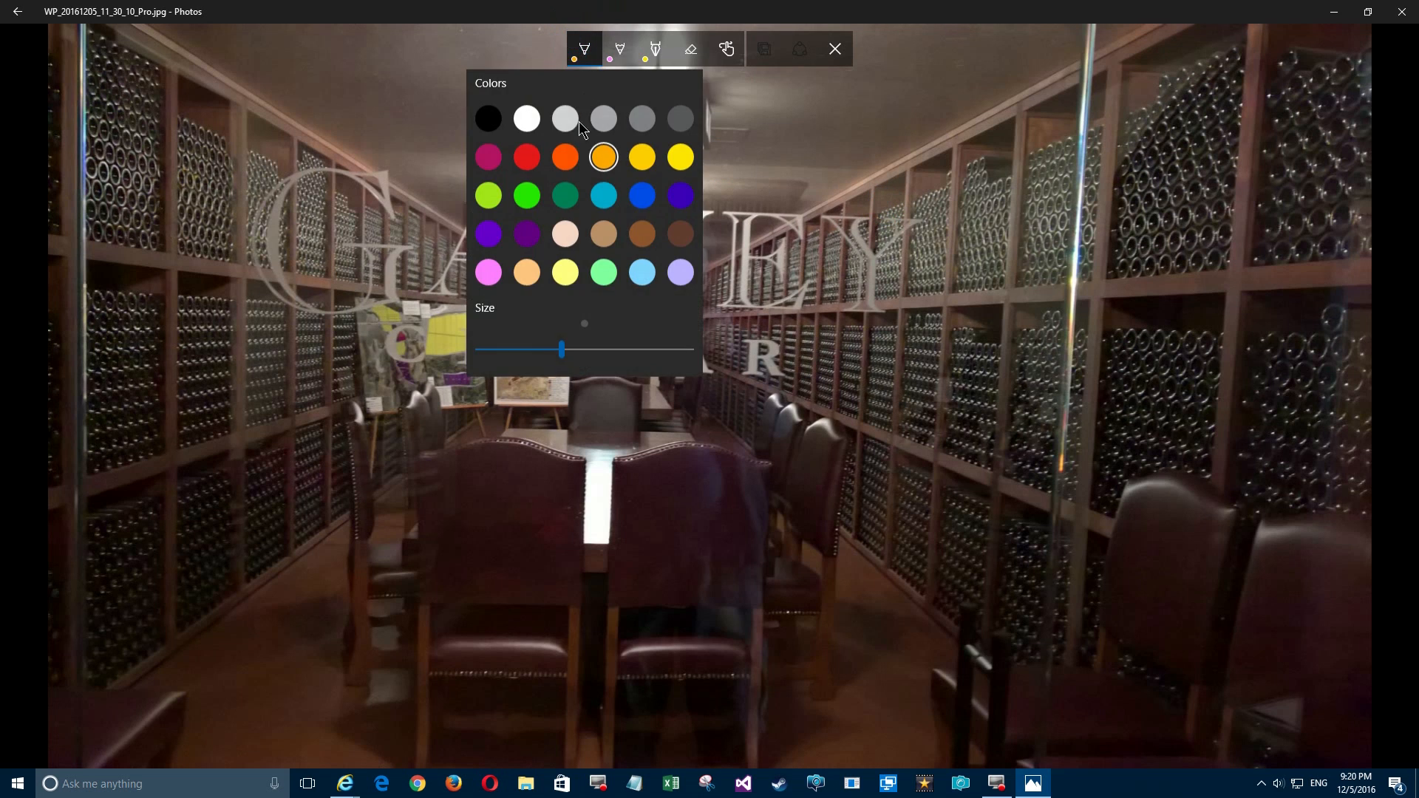
click(678, 158)
click(925, 175)
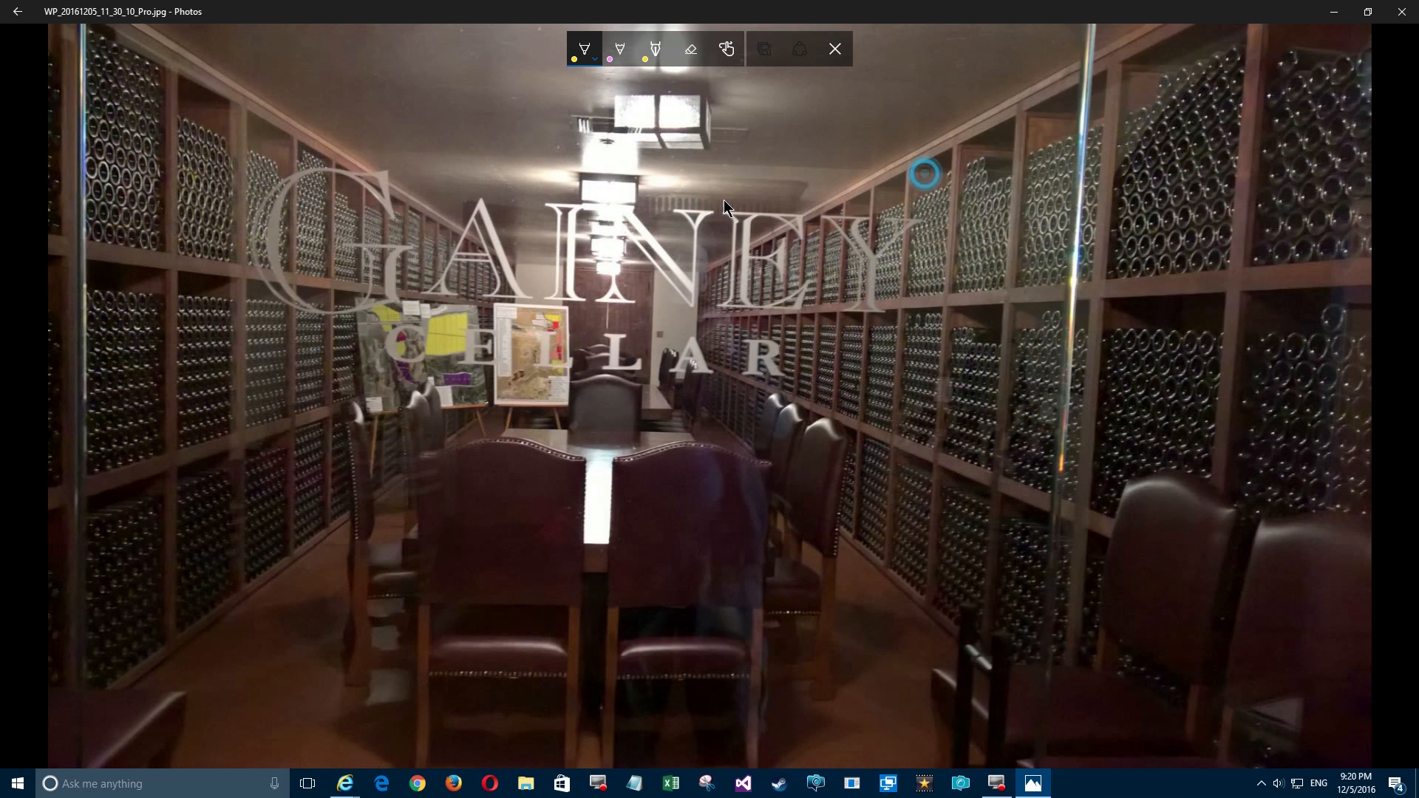
click(825, 328)
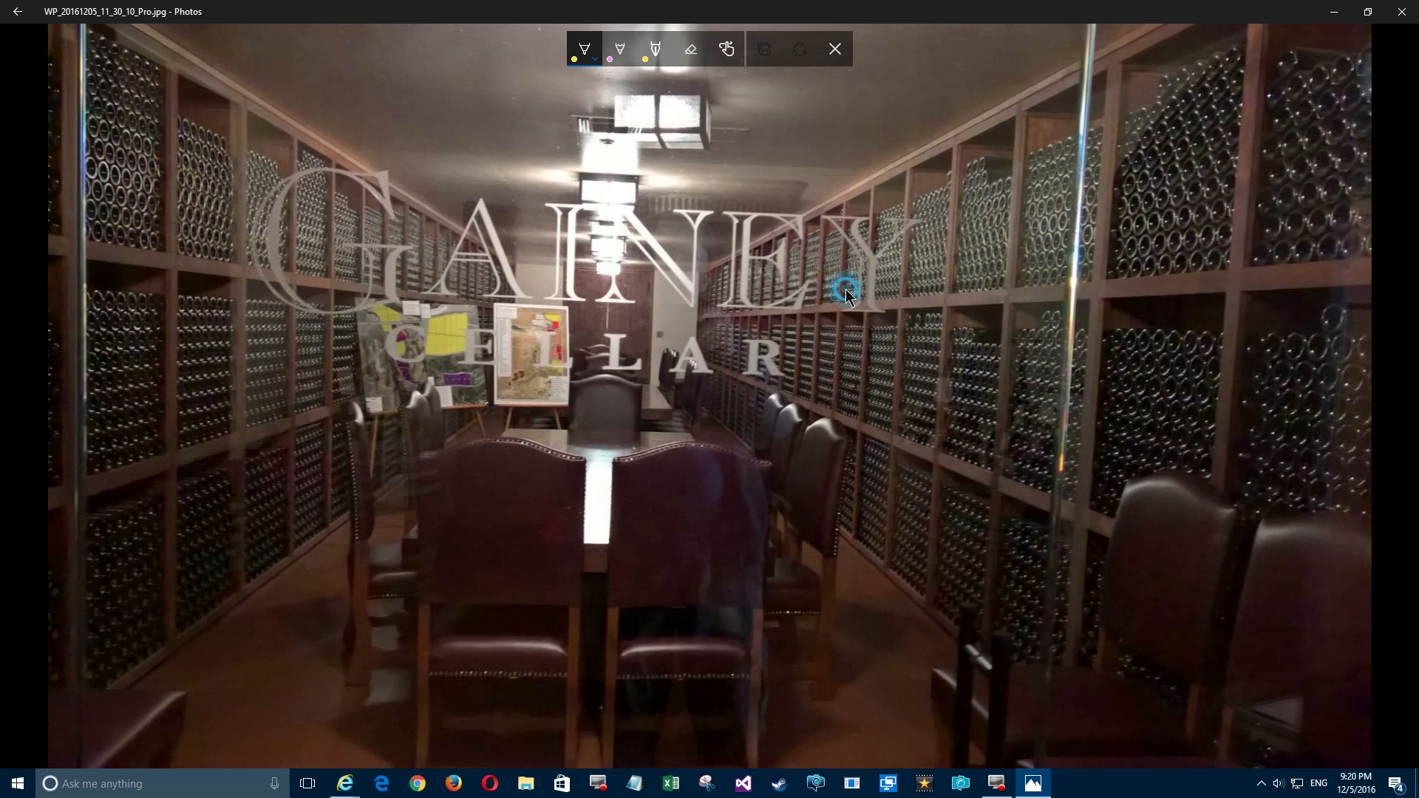
click(835, 49)
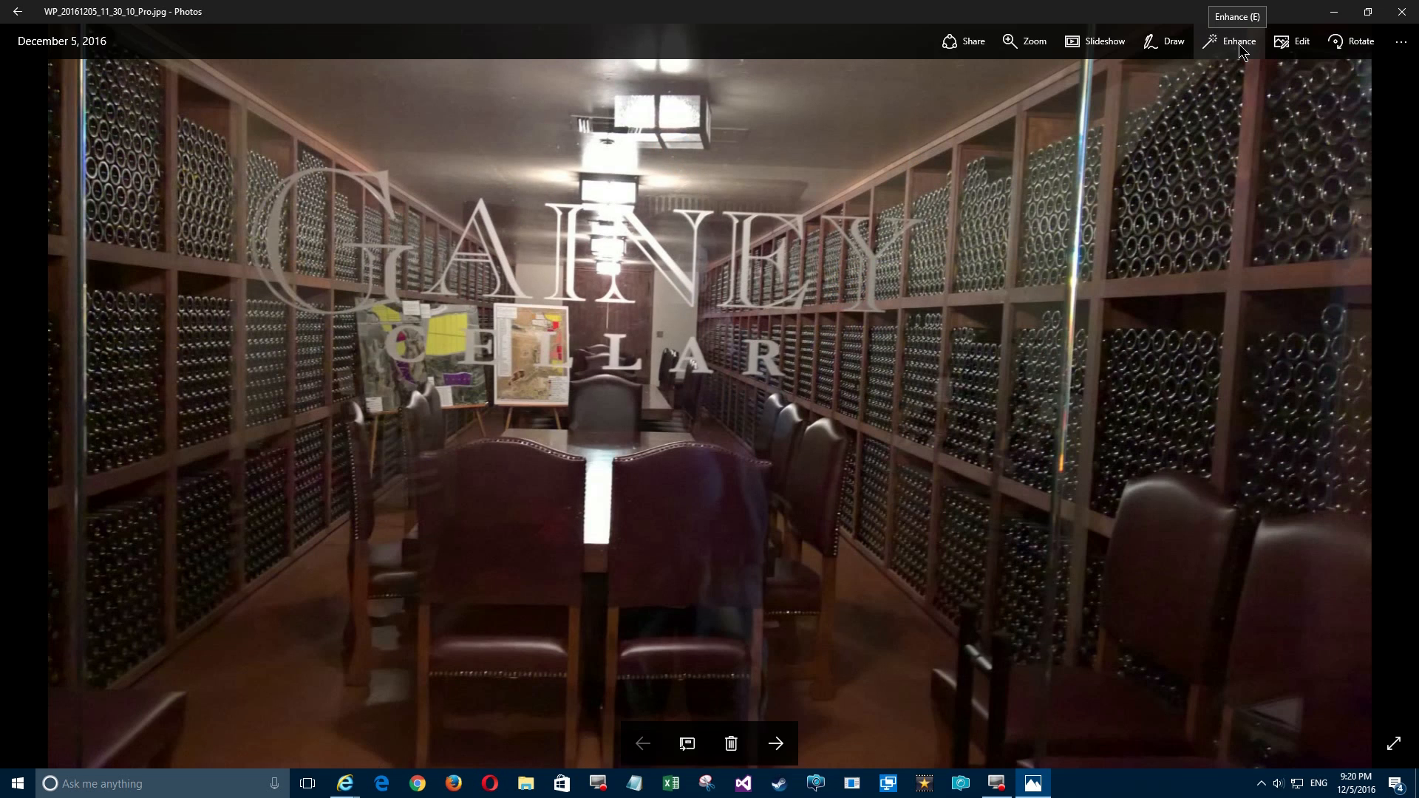
Step: Apply the automatic enhancement to the wine cellar photo and turn it off again
click(1239, 46)
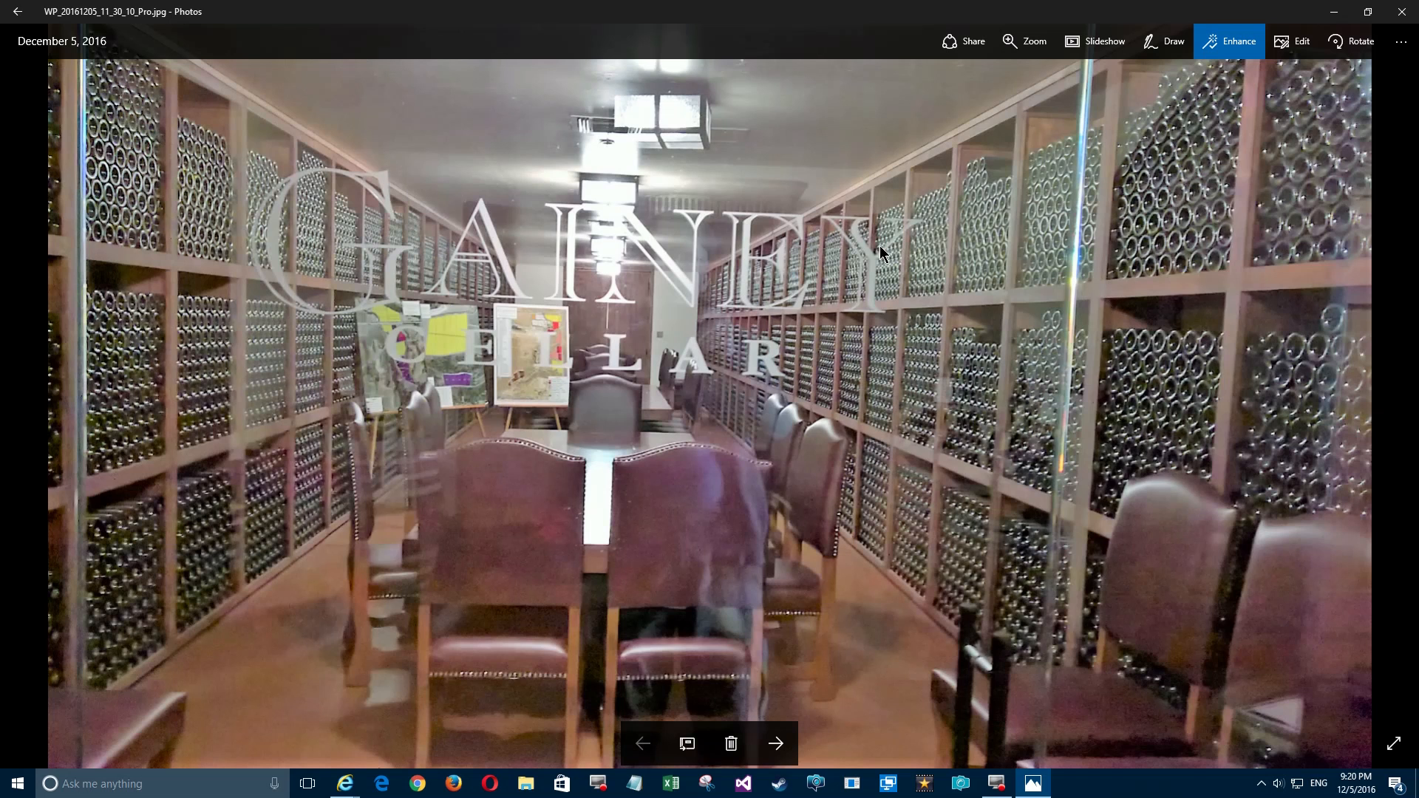
click(1224, 52)
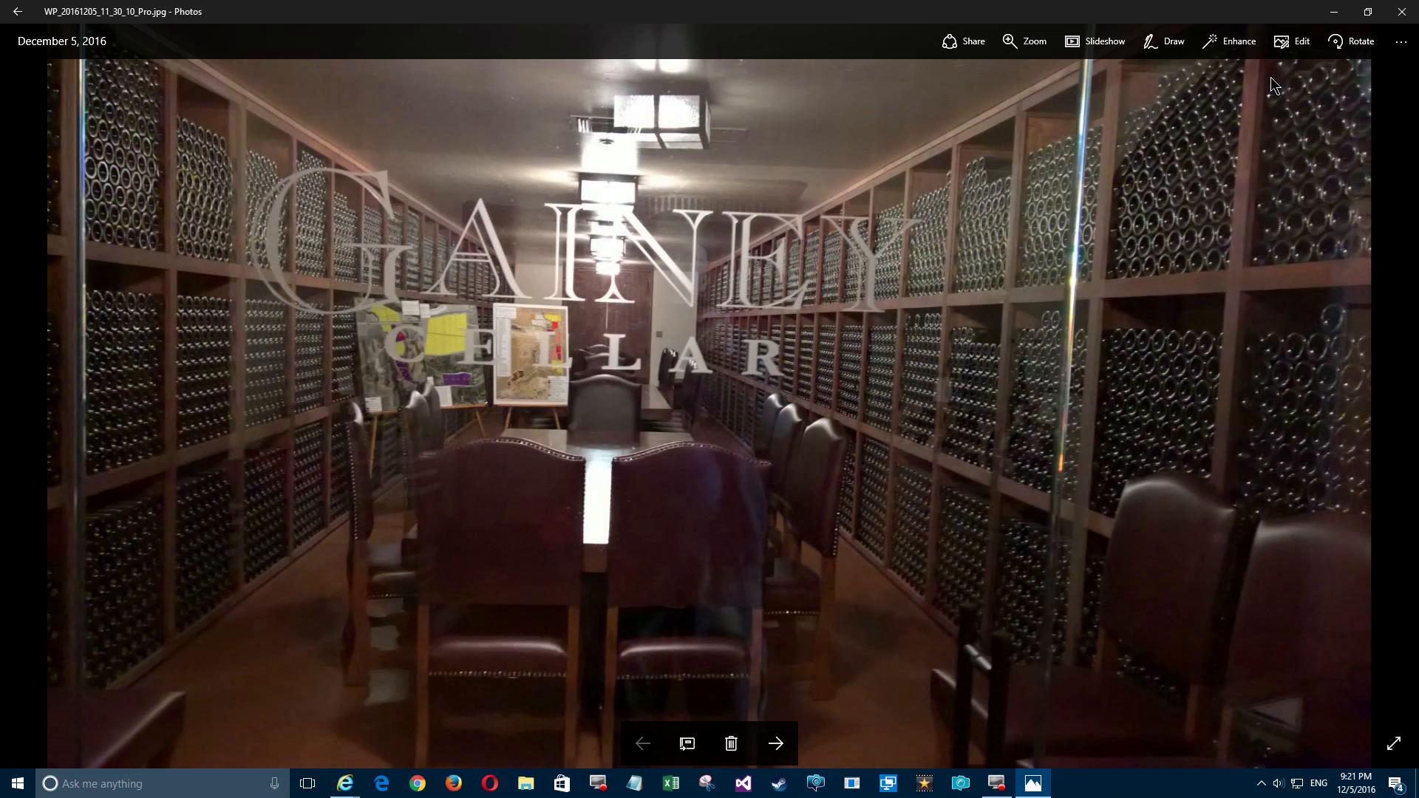
Step: Open the wine cellar photo for editing and crop it to the lower area with the chairs and nearby shelves
click(1303, 42)
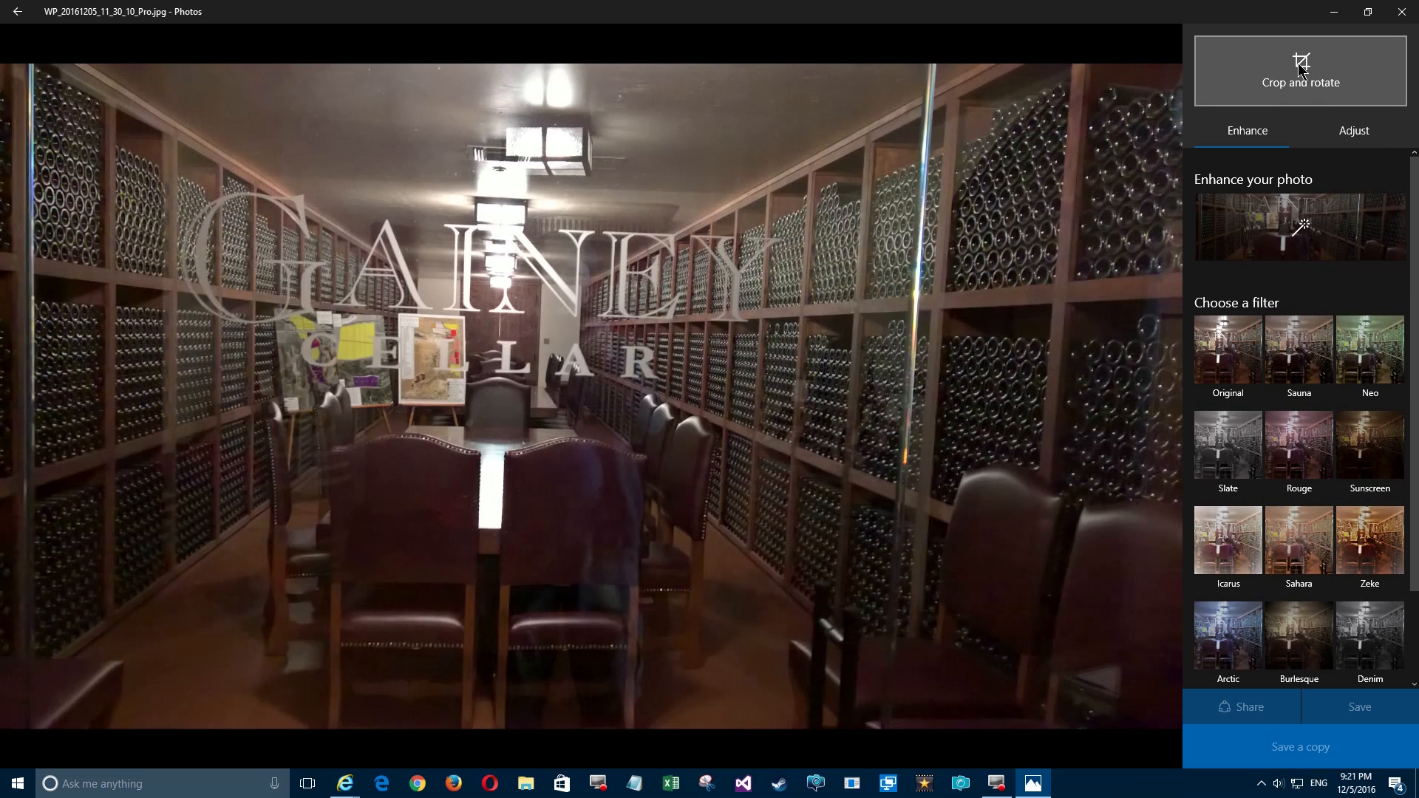
click(1300, 69)
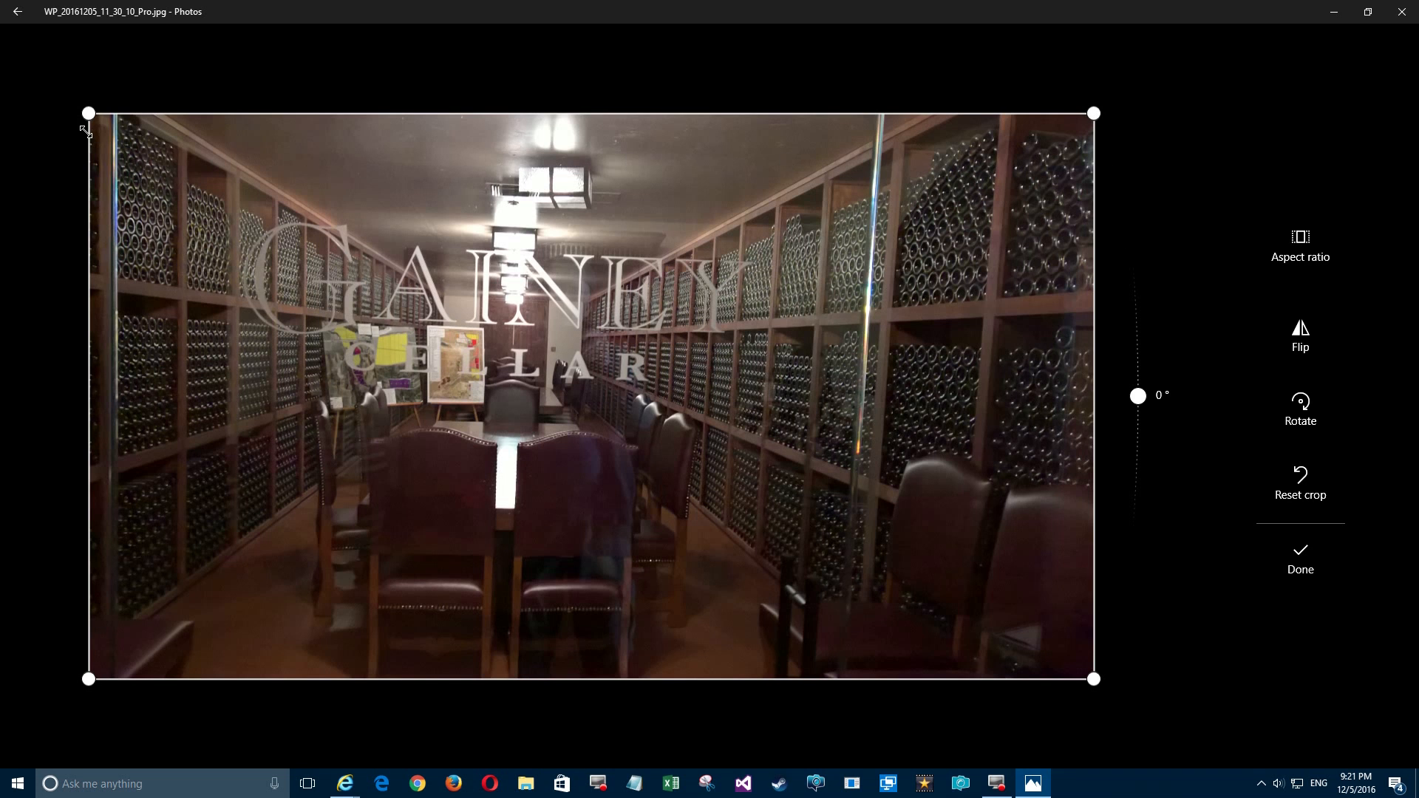
drag(98, 112, 396, 407)
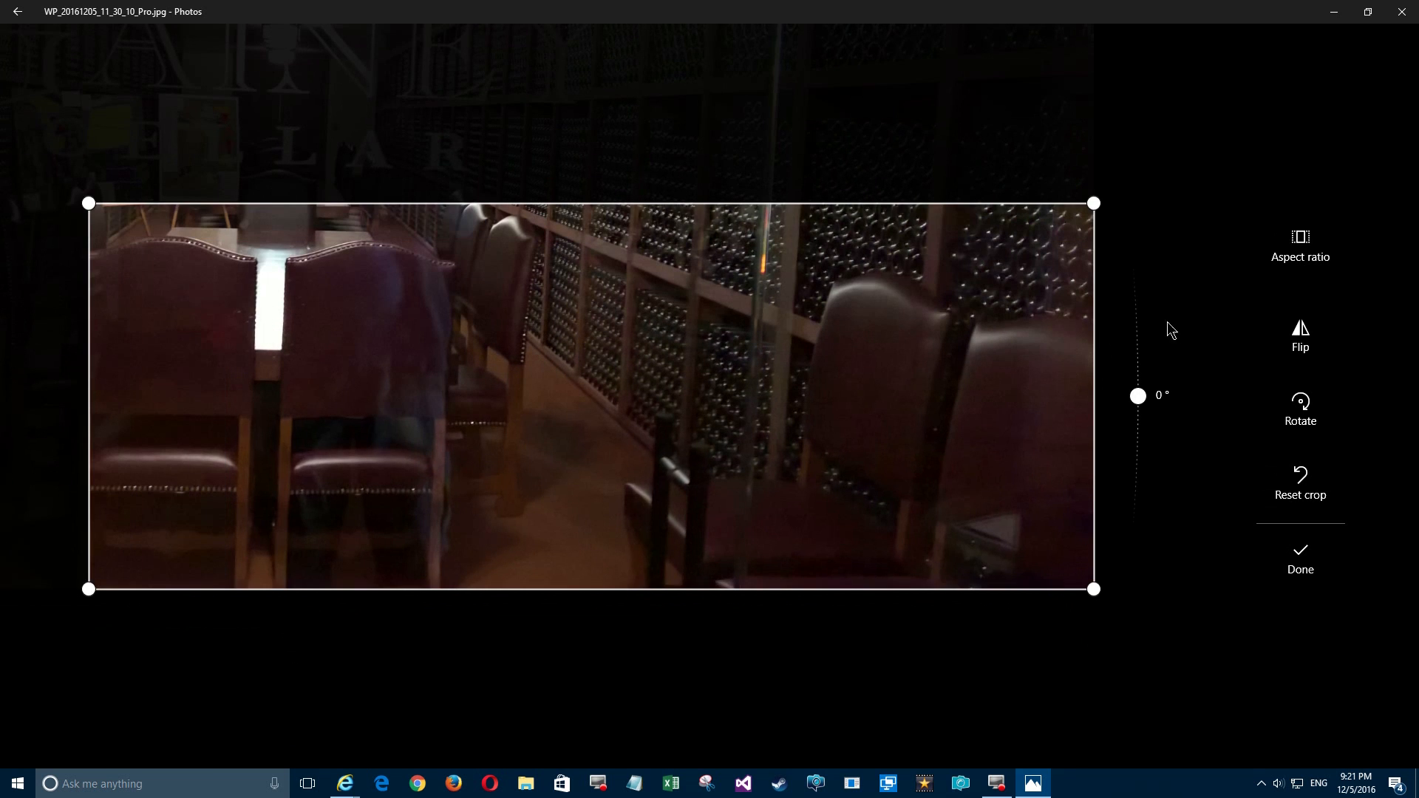
Step: Try the Square aspect ratio on the wine cellar crop and change it to Widescreen
click(1289, 255)
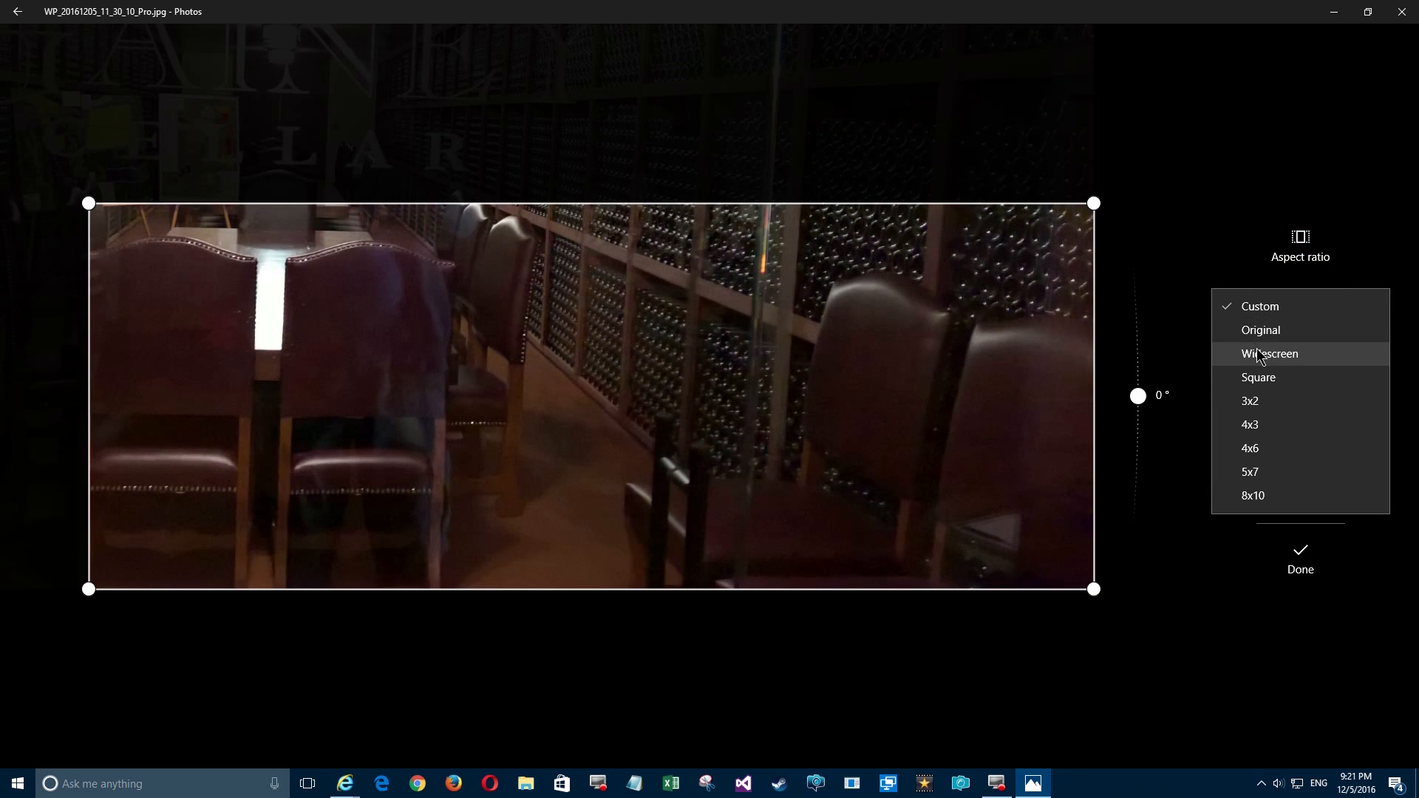
click(1257, 377)
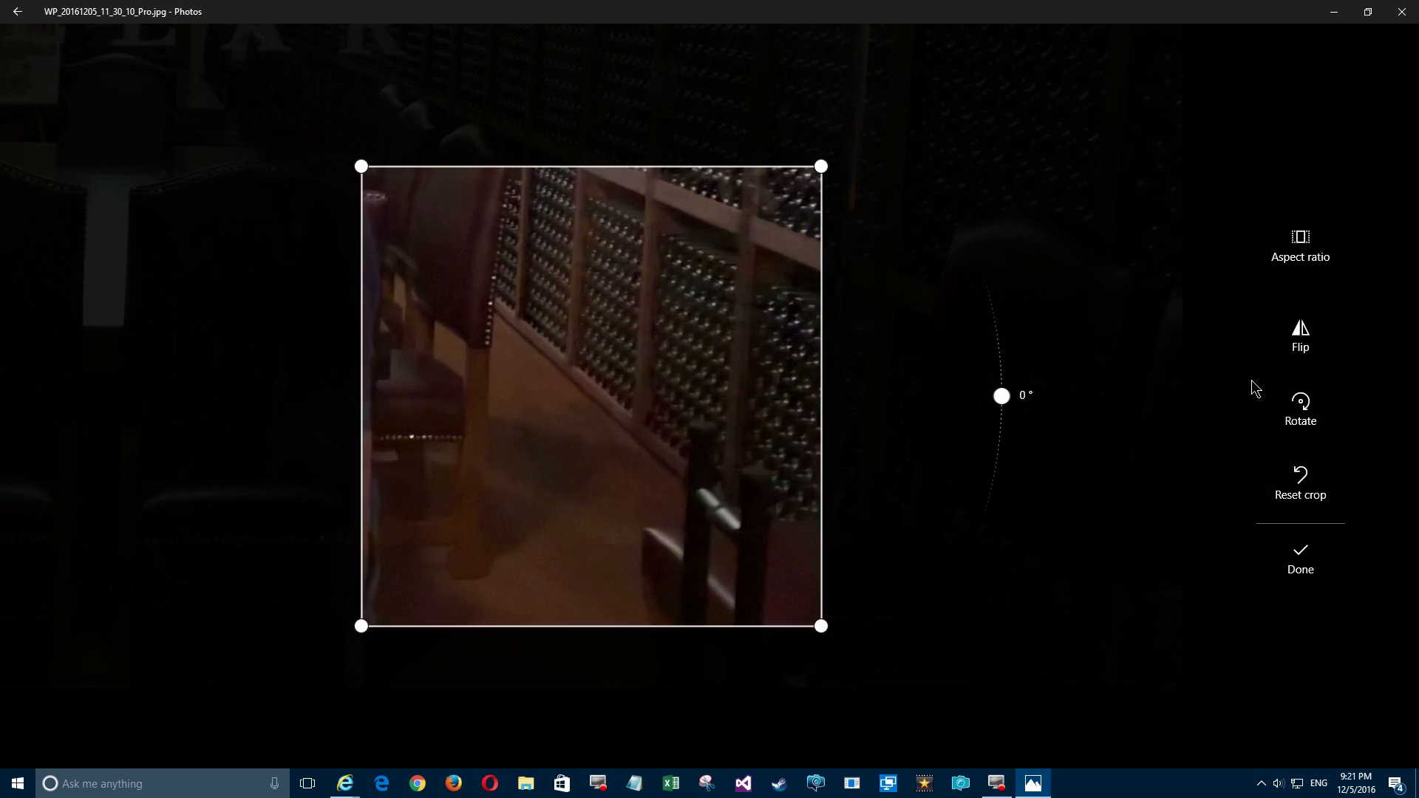
click(1300, 244)
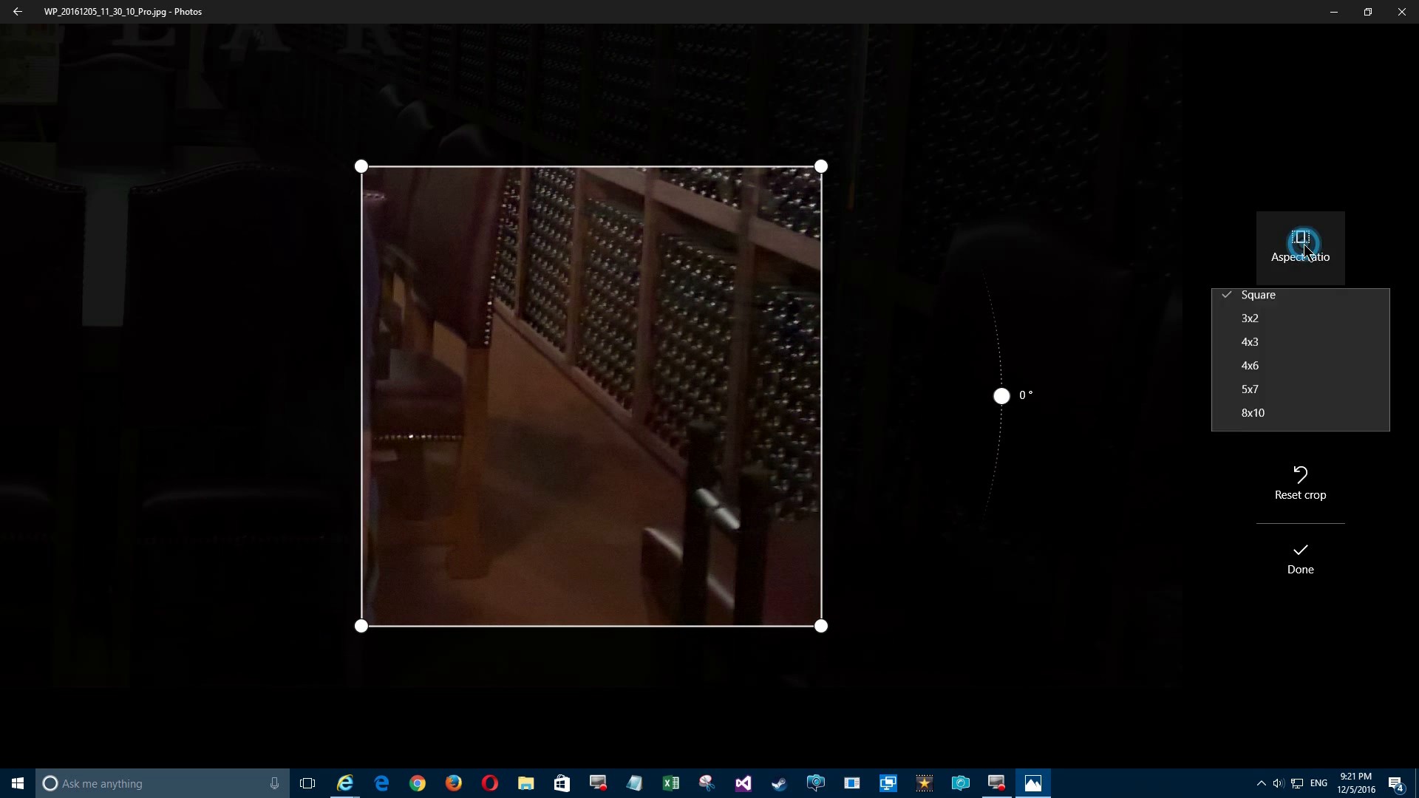
click(1268, 355)
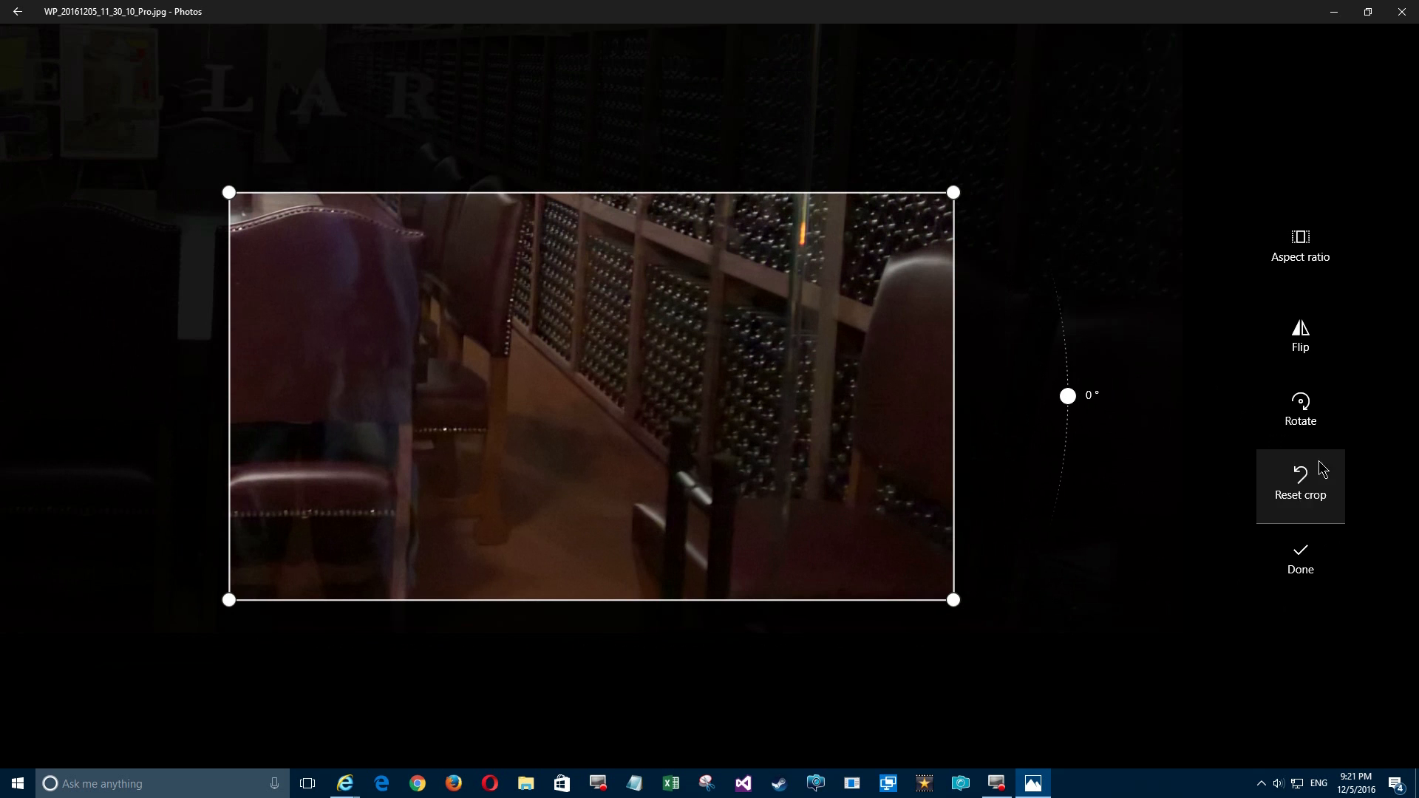
Step: Rotate the cropped photo through a full turn in four quarter-turn steps
click(1306, 412)
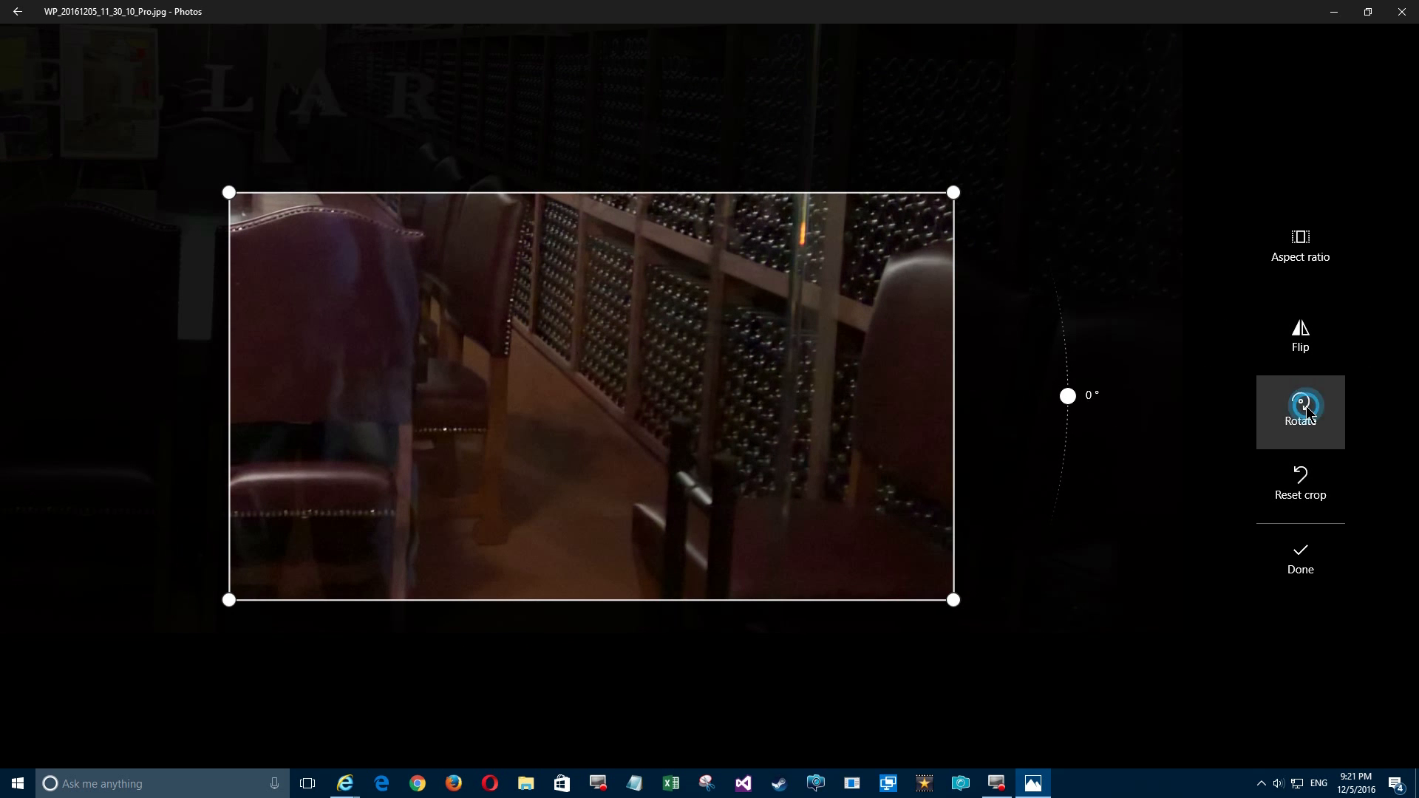
click(1306, 413)
click(1306, 412)
click(1306, 412)
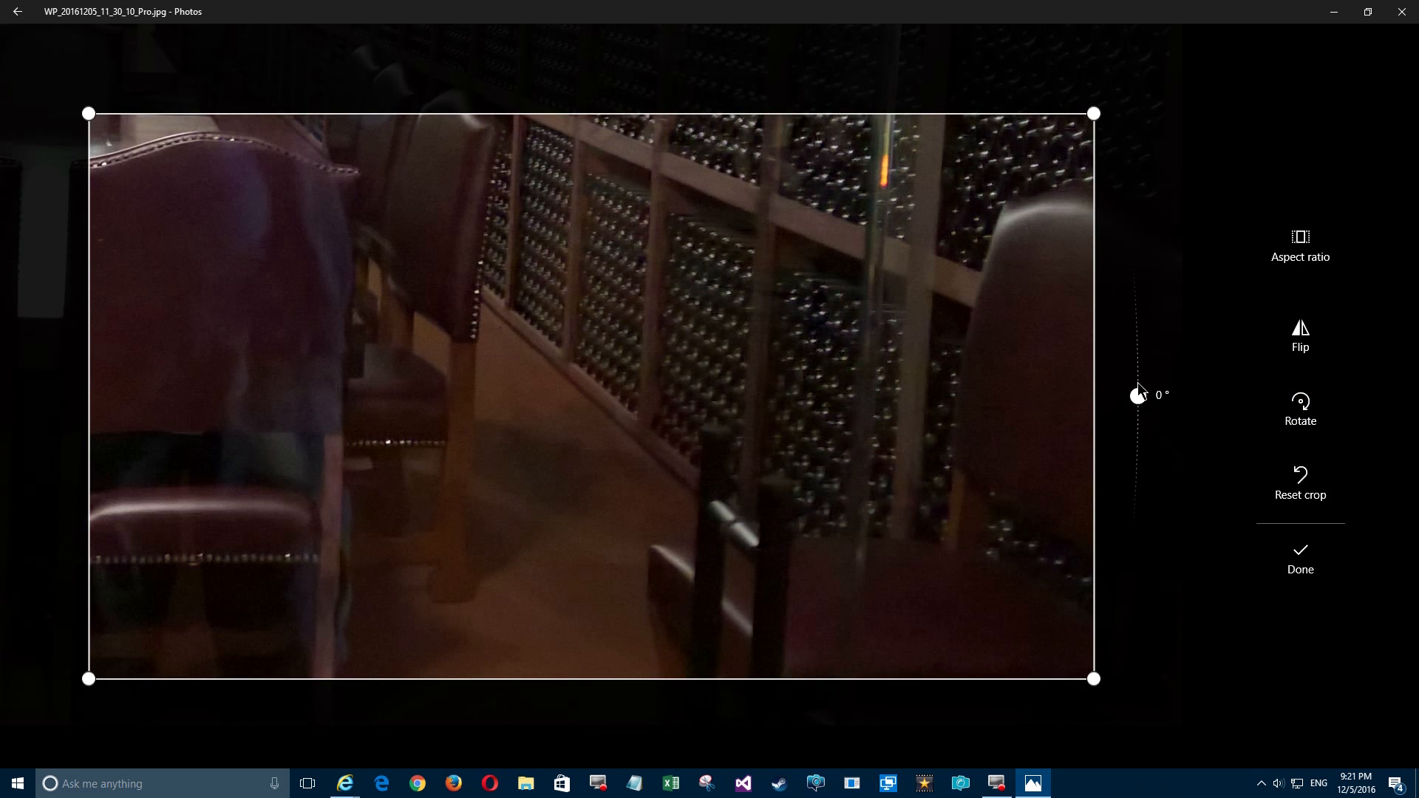
Step: Straighten the cropped photo by -1° and flip it horizontally
mouse_move(1139, 399)
mouse_down()
mouse_move(1130, 247)
mouse_move(1008, 390)
mouse_move(1000, 446)
mouse_move(1118, 422)
mouse_move(1132, 299)
mouse_move(1129, 397)
mouse_up()
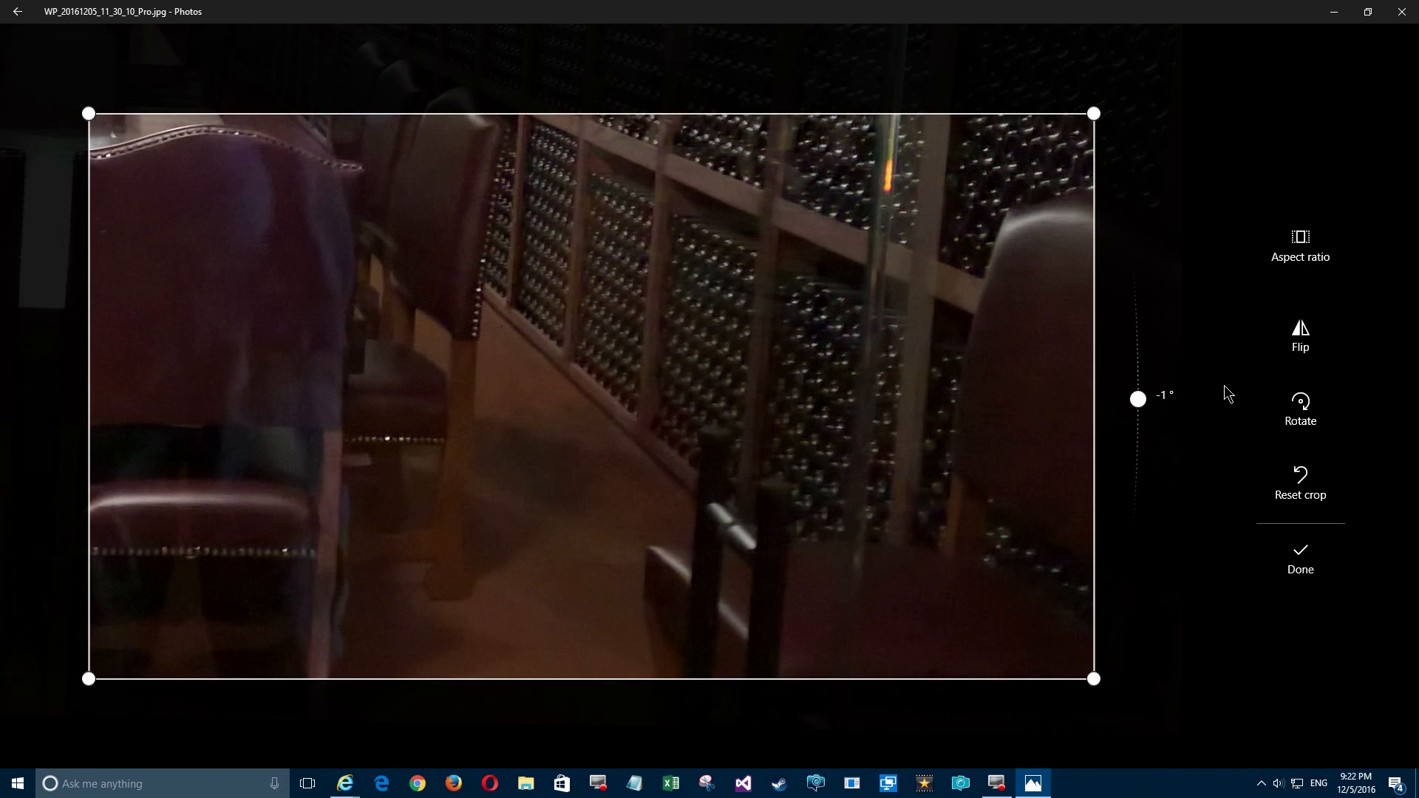
click(1301, 342)
click(1302, 342)
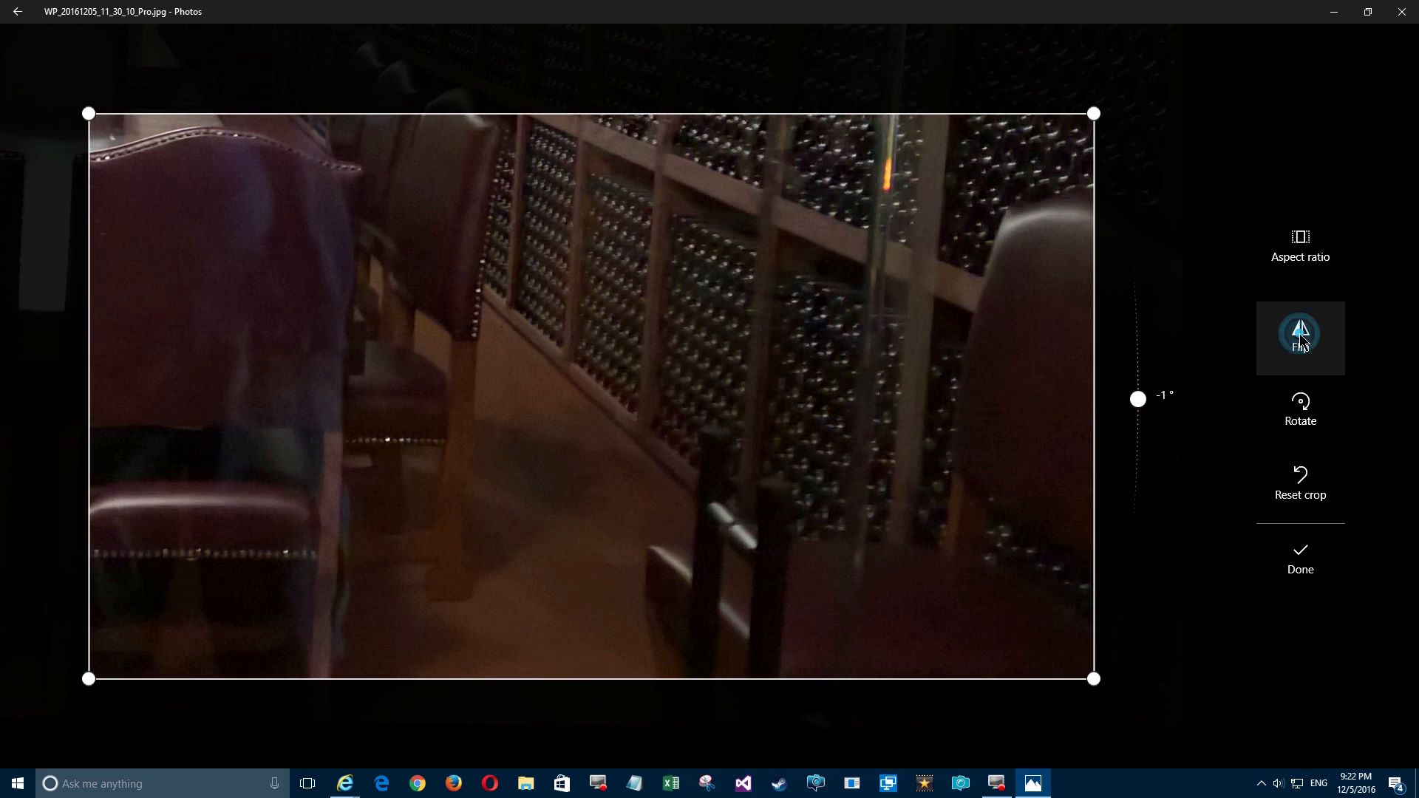
click(1302, 342)
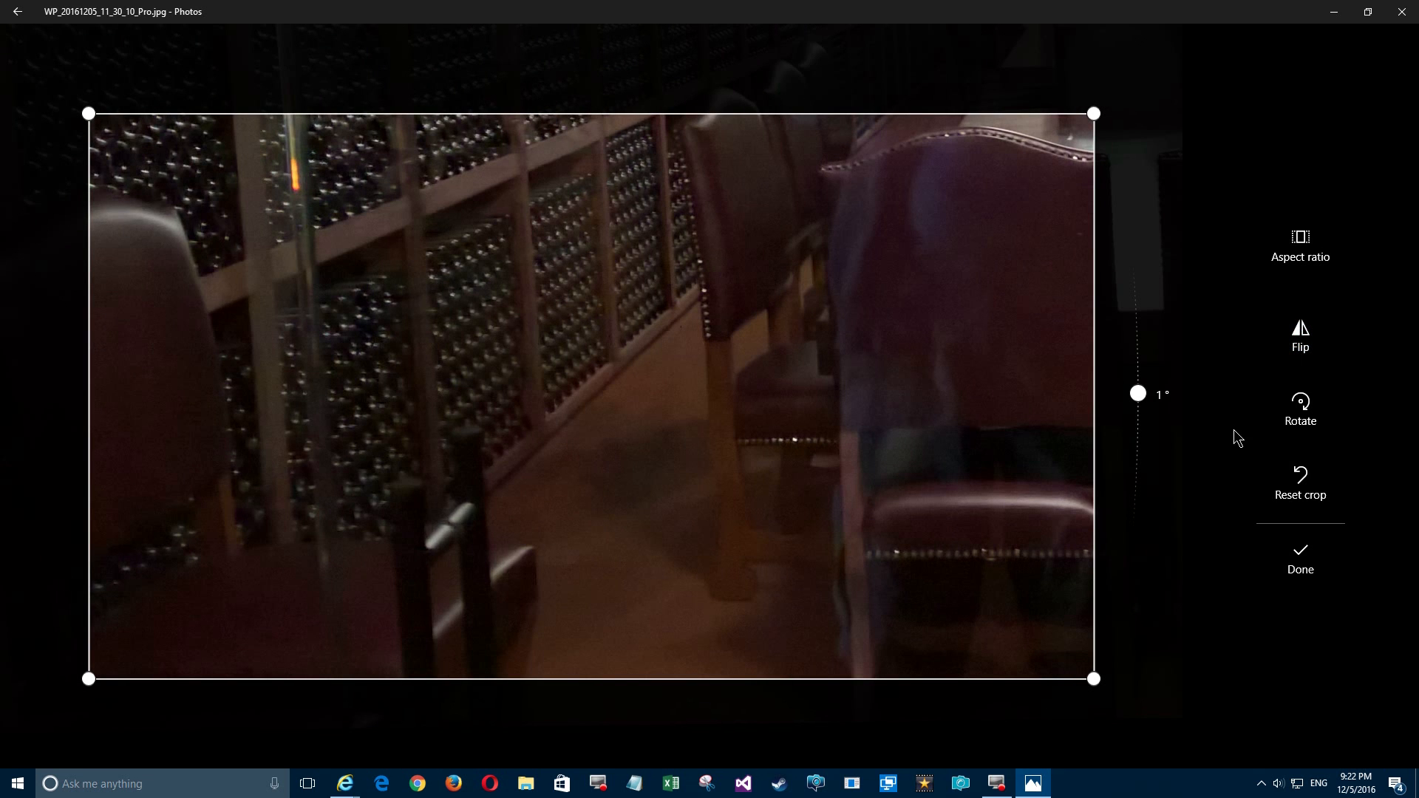
Step: Reset the crop to the full photo, flip it twice more, and apply the mirrored version
click(1307, 477)
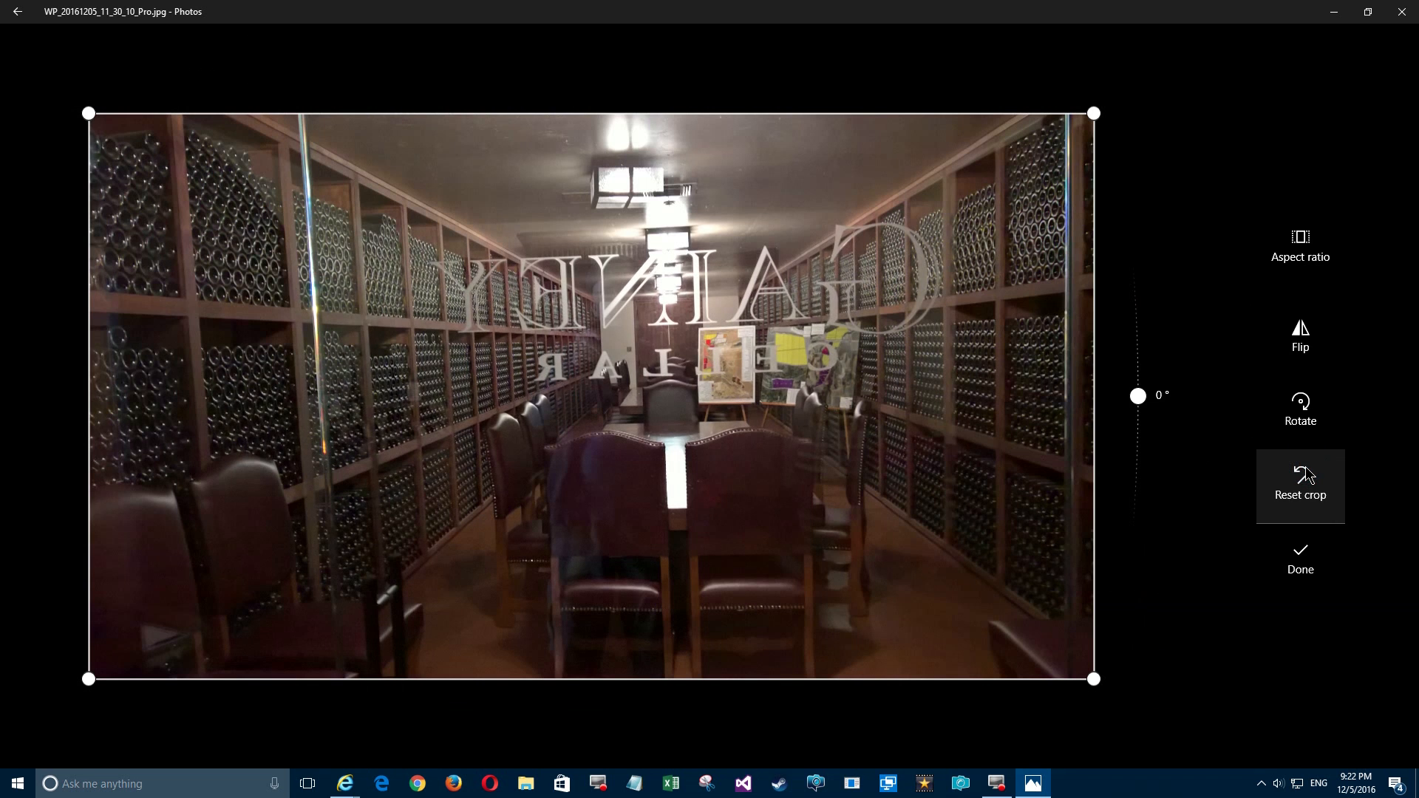
click(1306, 342)
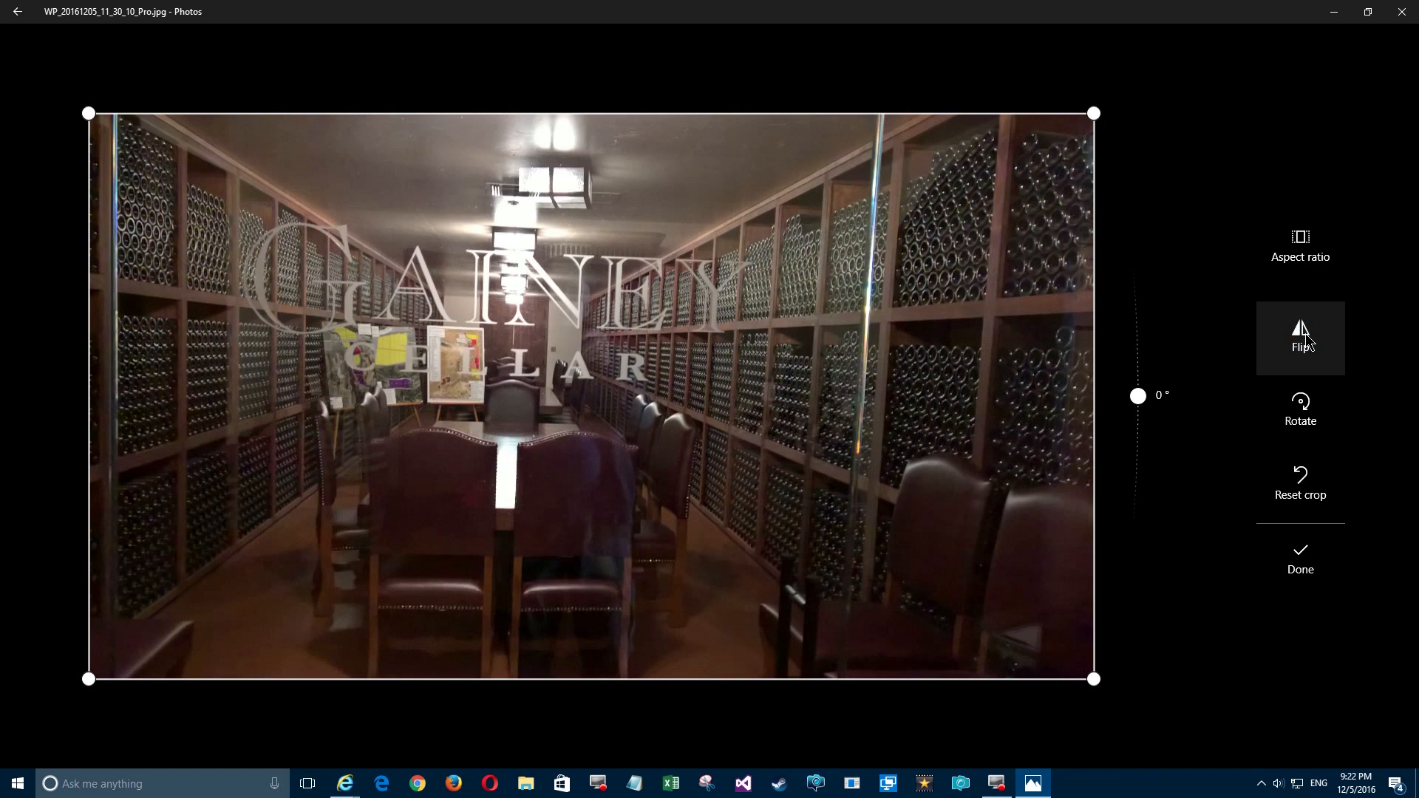
click(1306, 343)
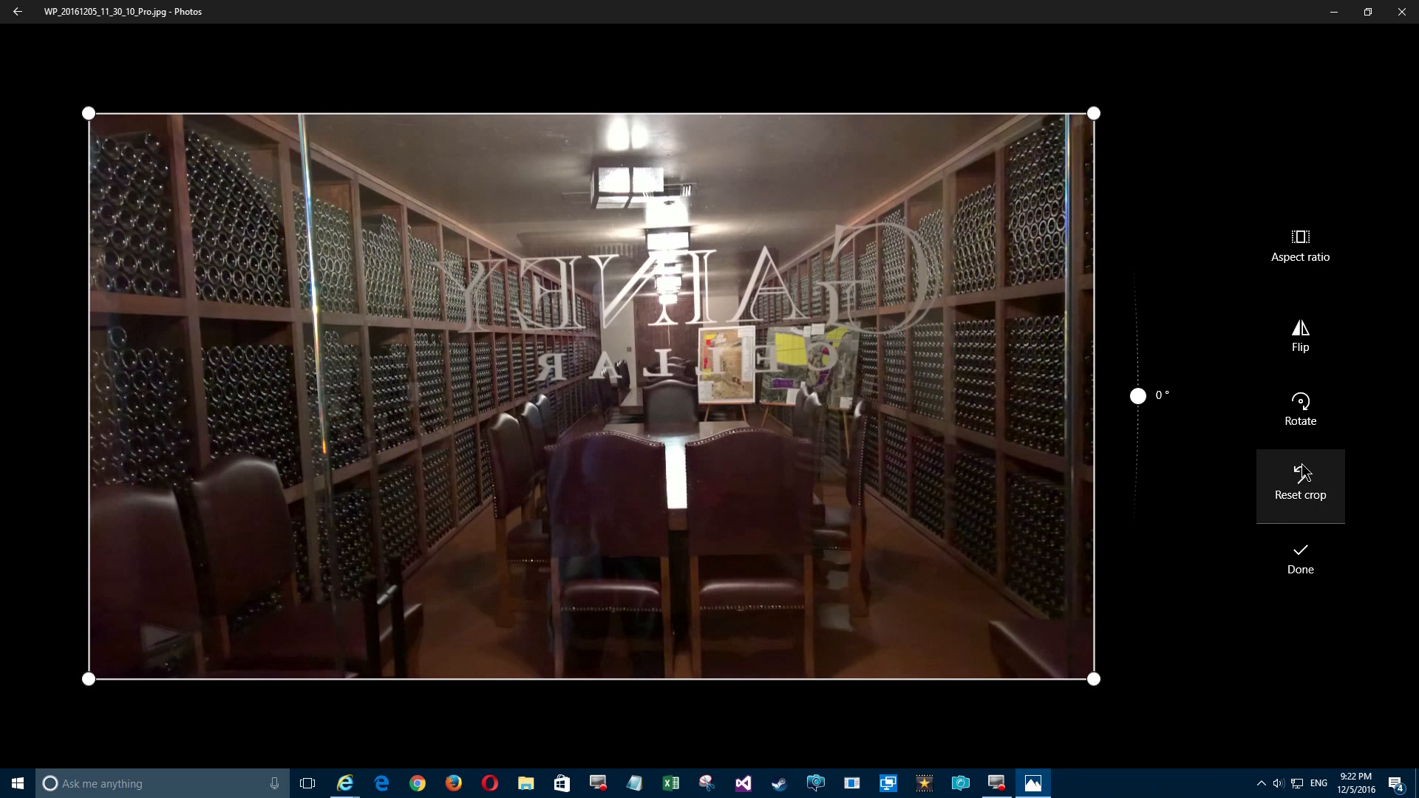
click(1297, 560)
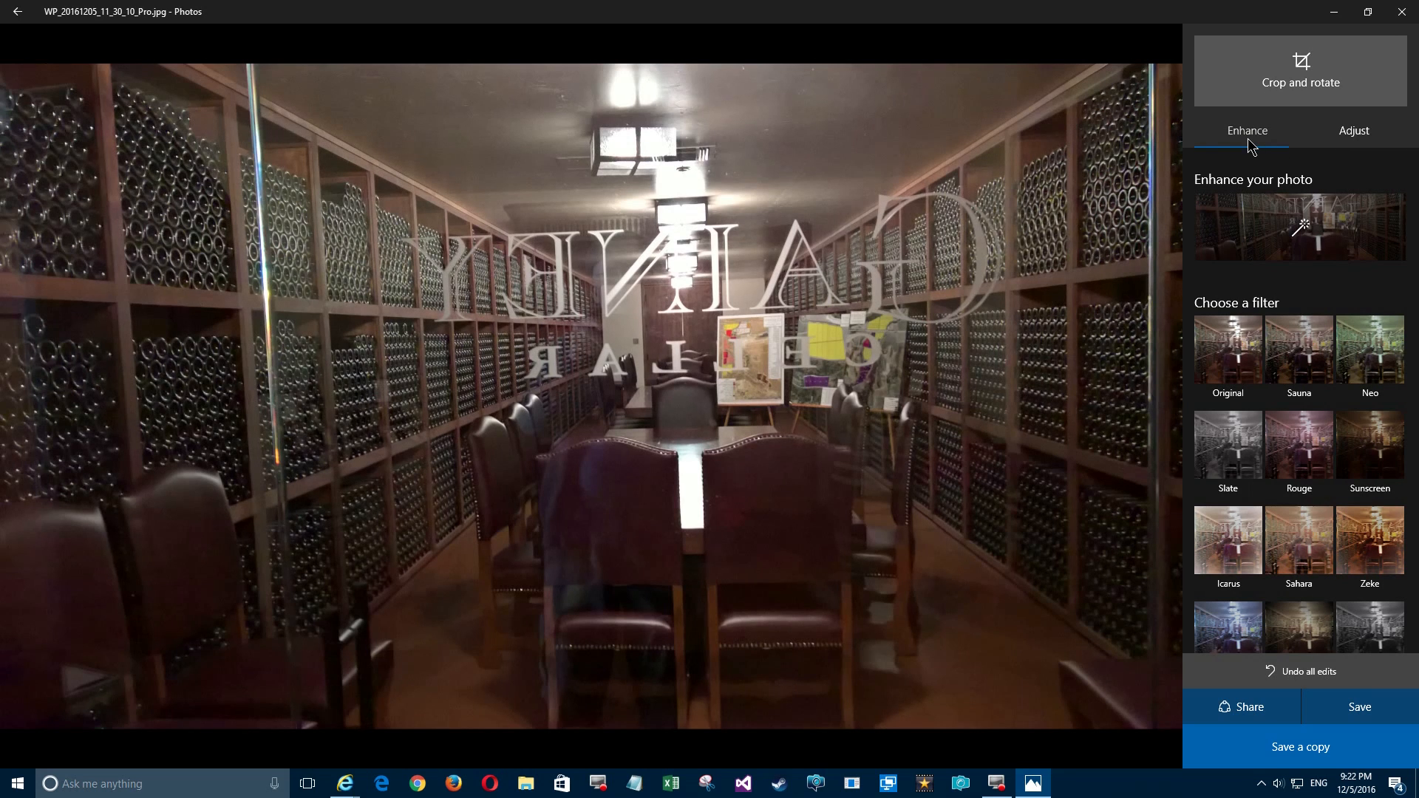
Step: Apply the automatic enhancement to the mirrored photo and reduce its strength
click(1303, 243)
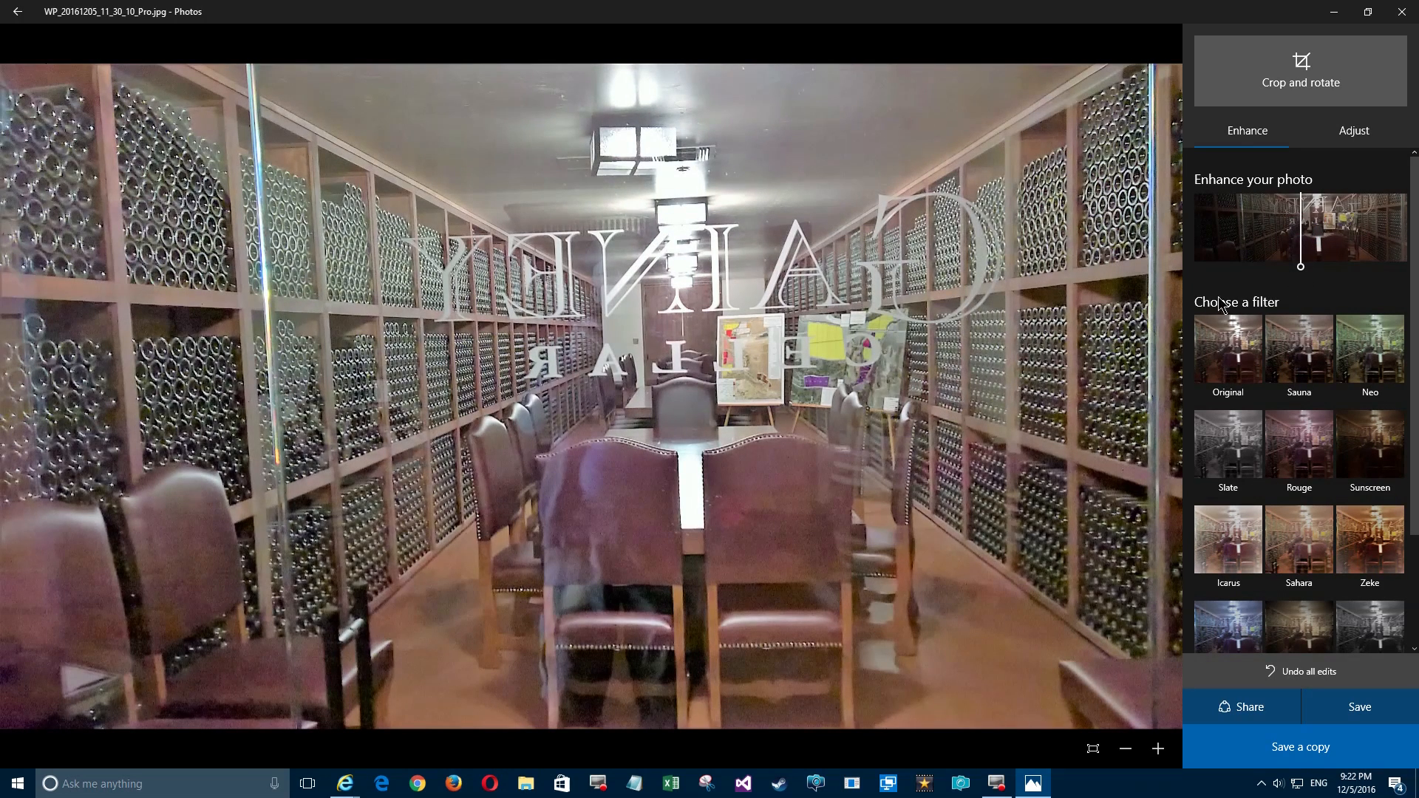
drag(1304, 272, 1241, 275)
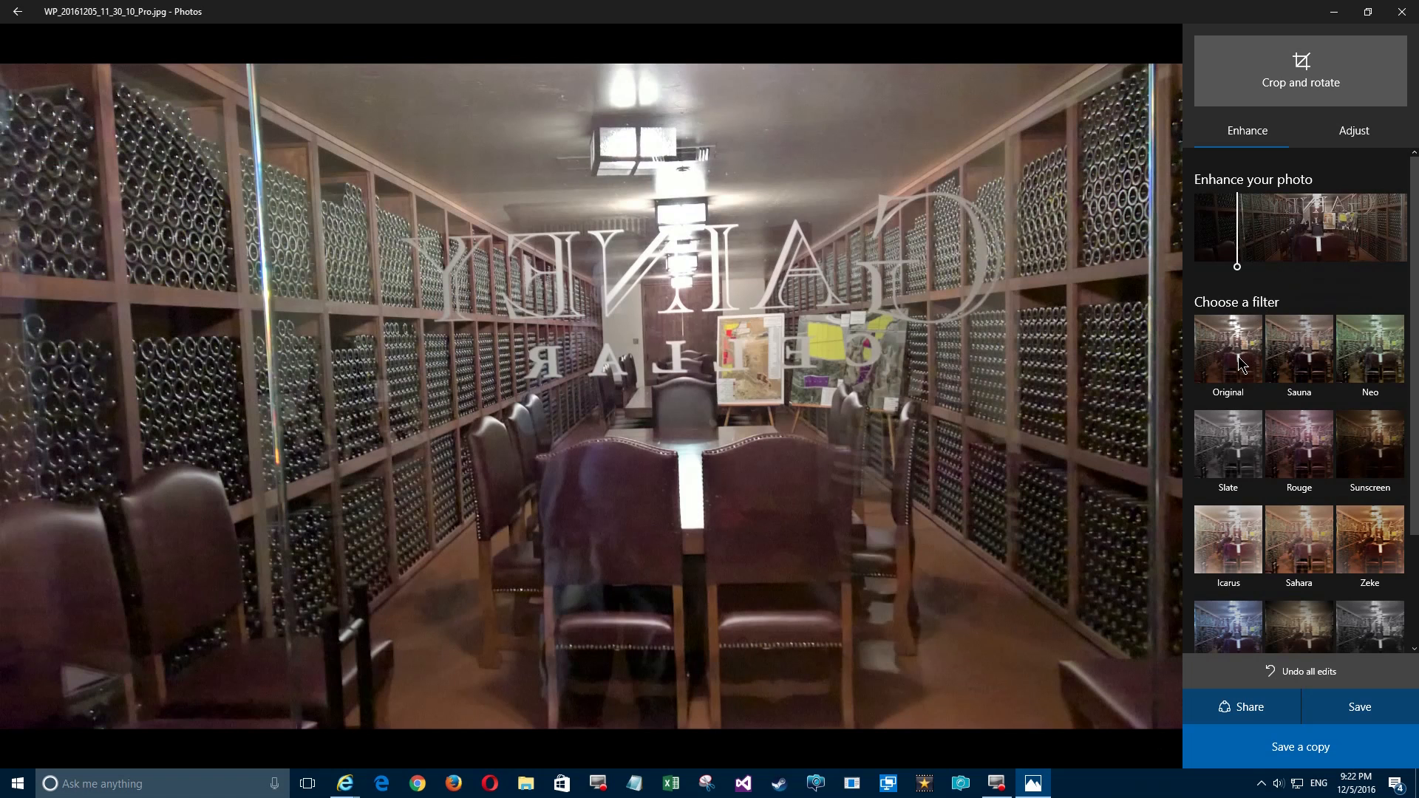
Step: Try the Sauna, Neo, Slate, Rouge, Burlesque and Vanilla filters on the photo, and undo all edits
click(1295, 359)
click(1376, 337)
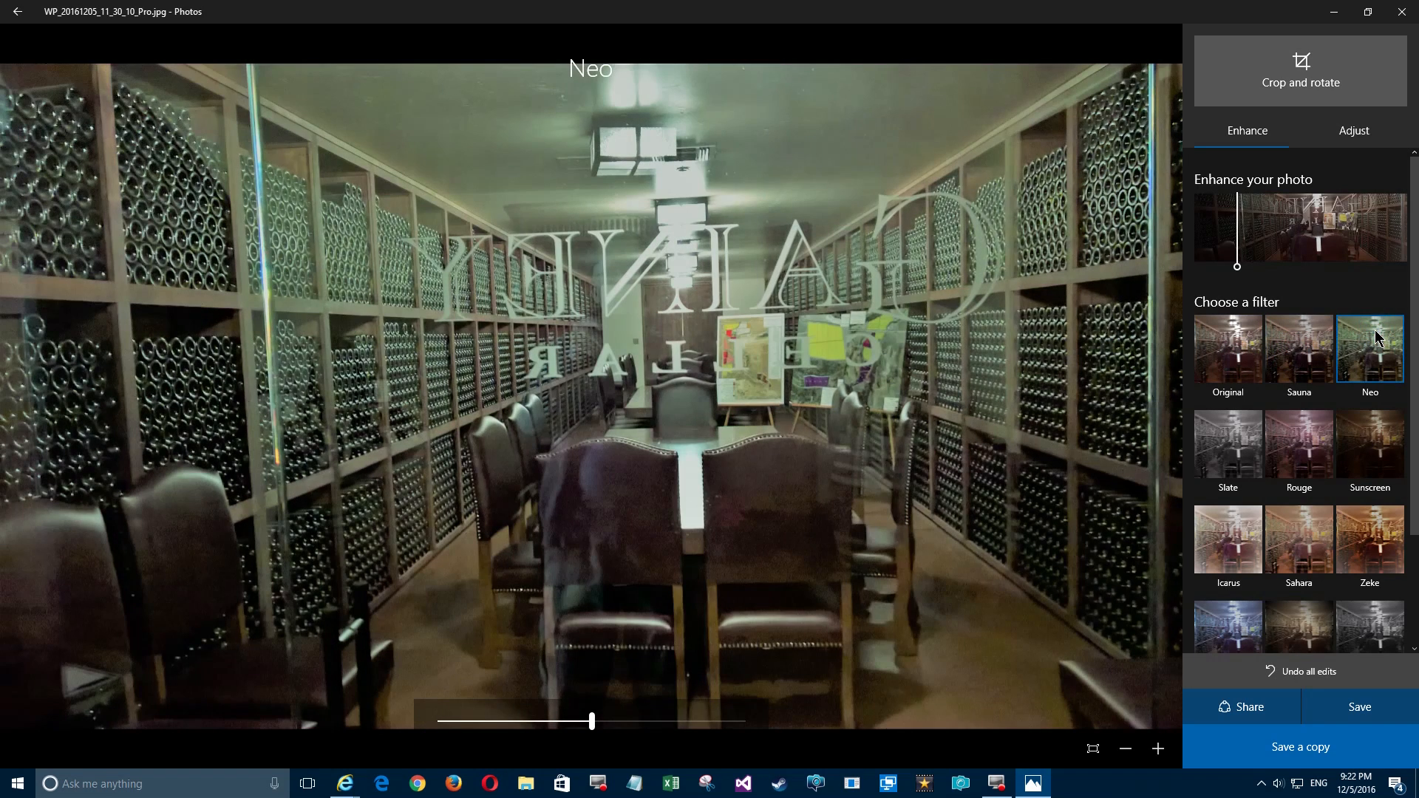
click(1249, 444)
click(1287, 443)
scroll(1301, 473, down, 2)
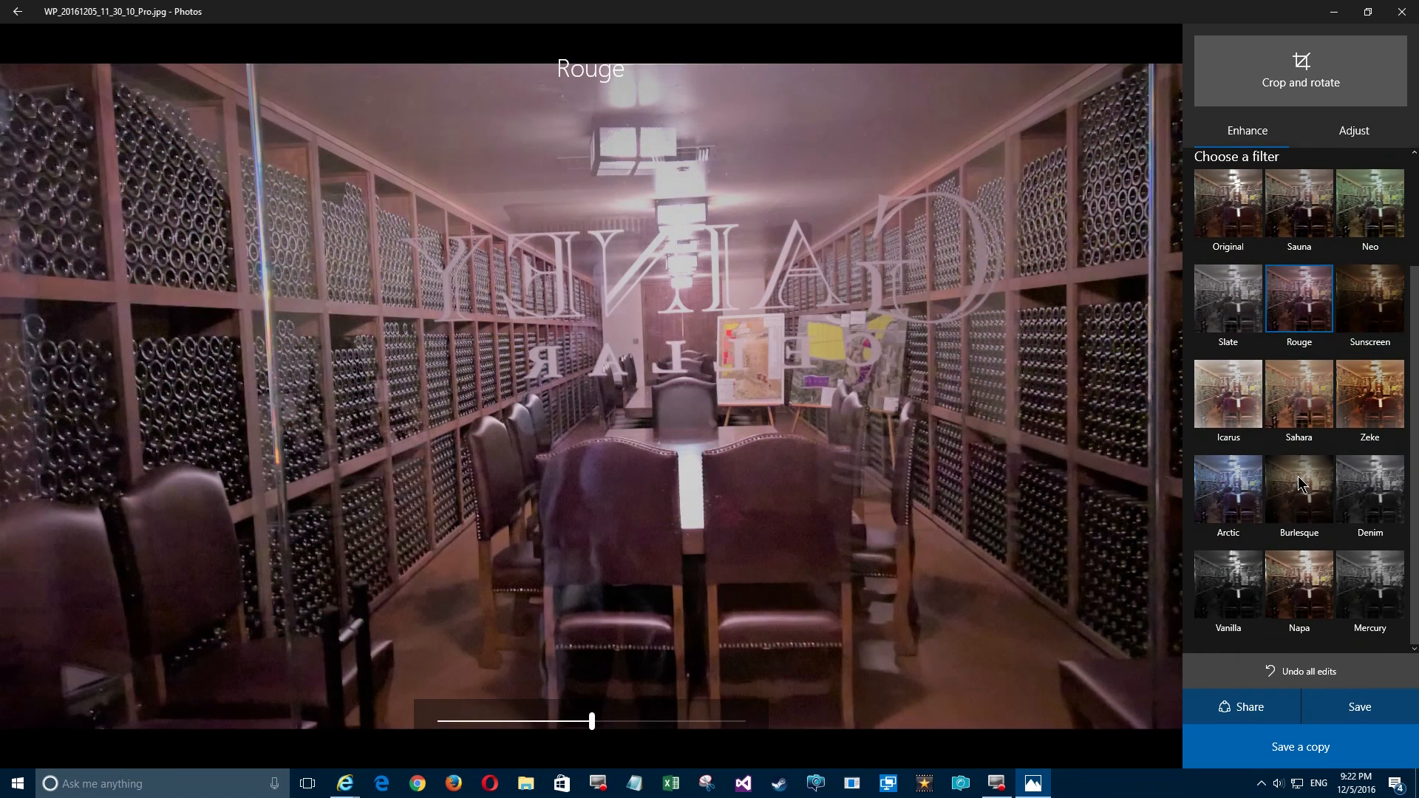
click(1306, 499)
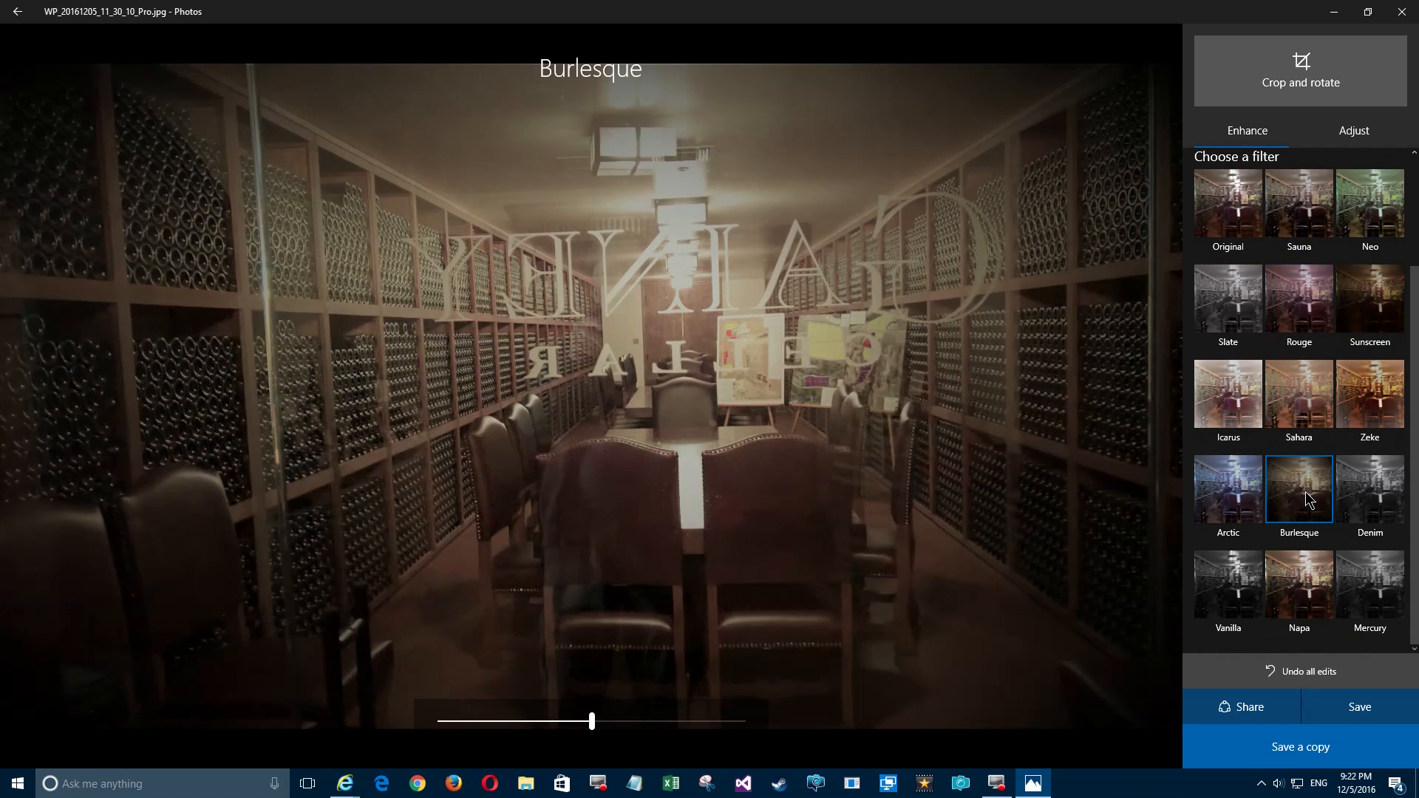
click(1255, 574)
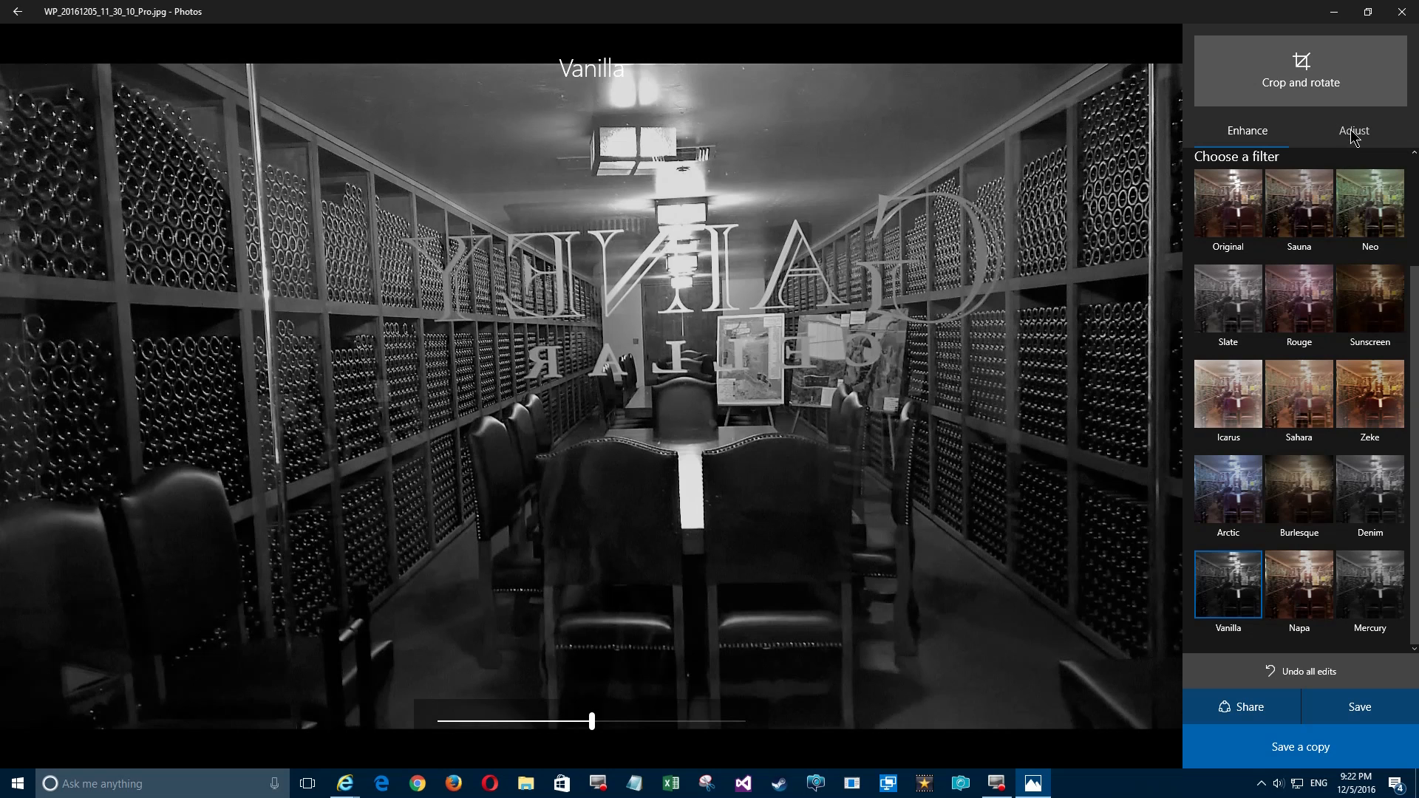
click(1286, 673)
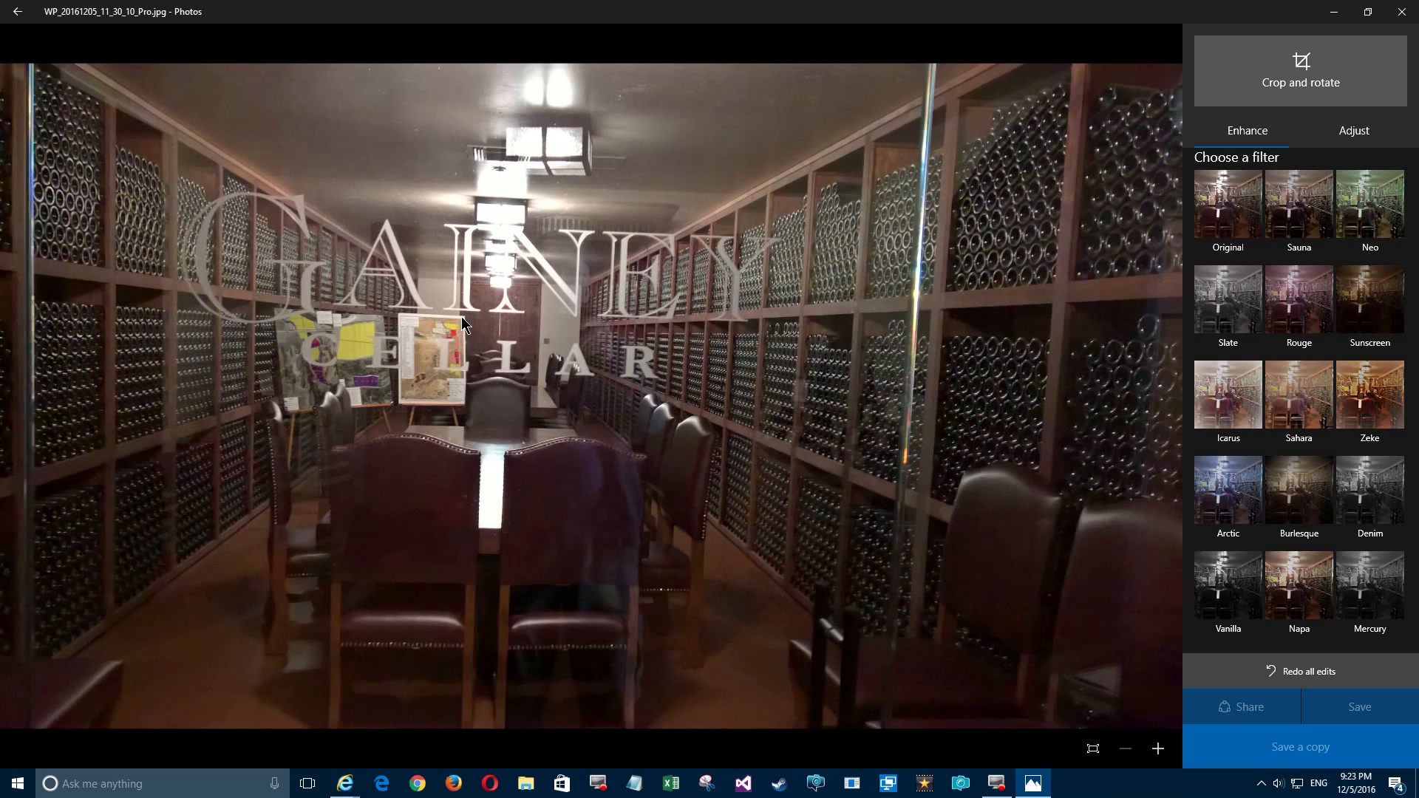
Step: Raise the photo's Light adjustment to 60 and reduce it to slightly above neutral
click(1352, 133)
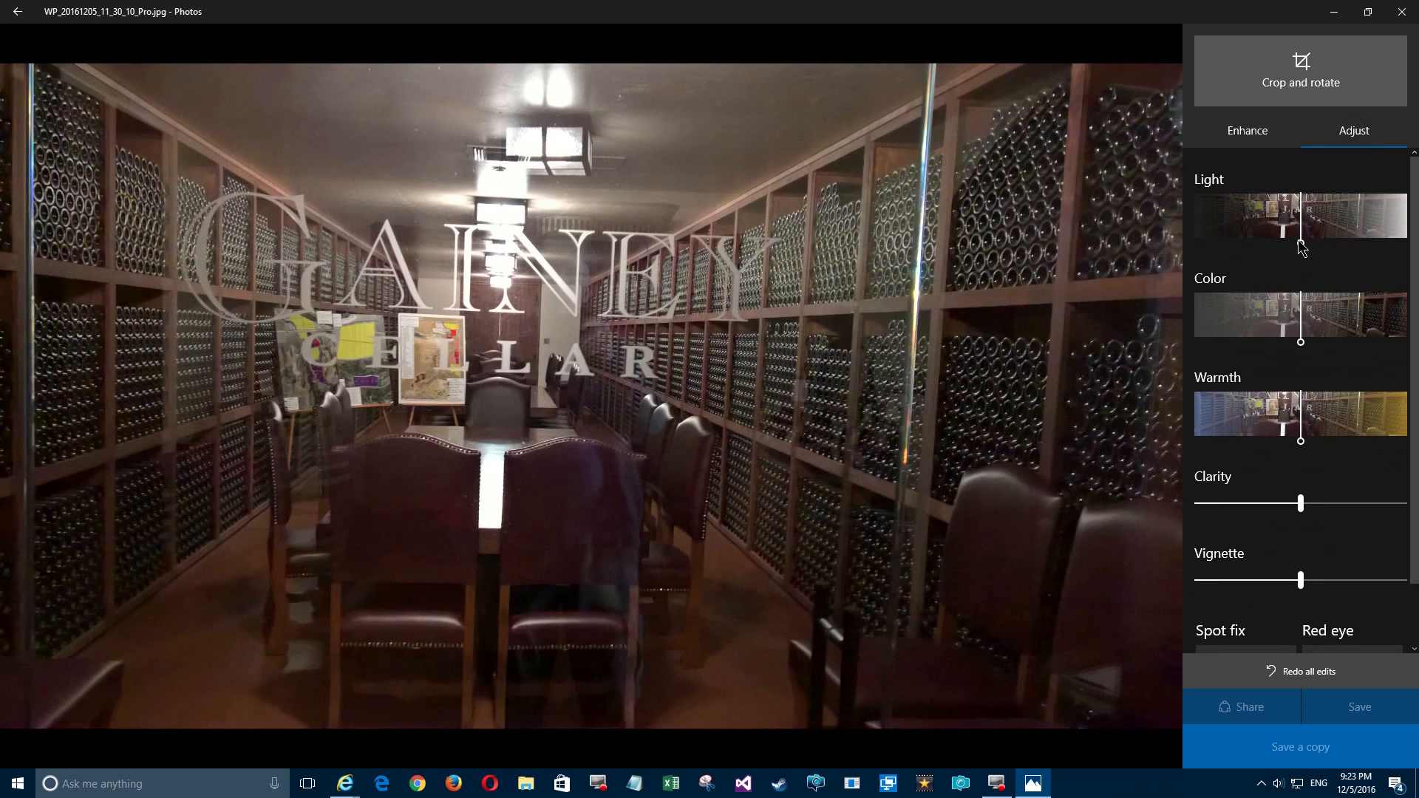
drag(1300, 243, 1364, 261)
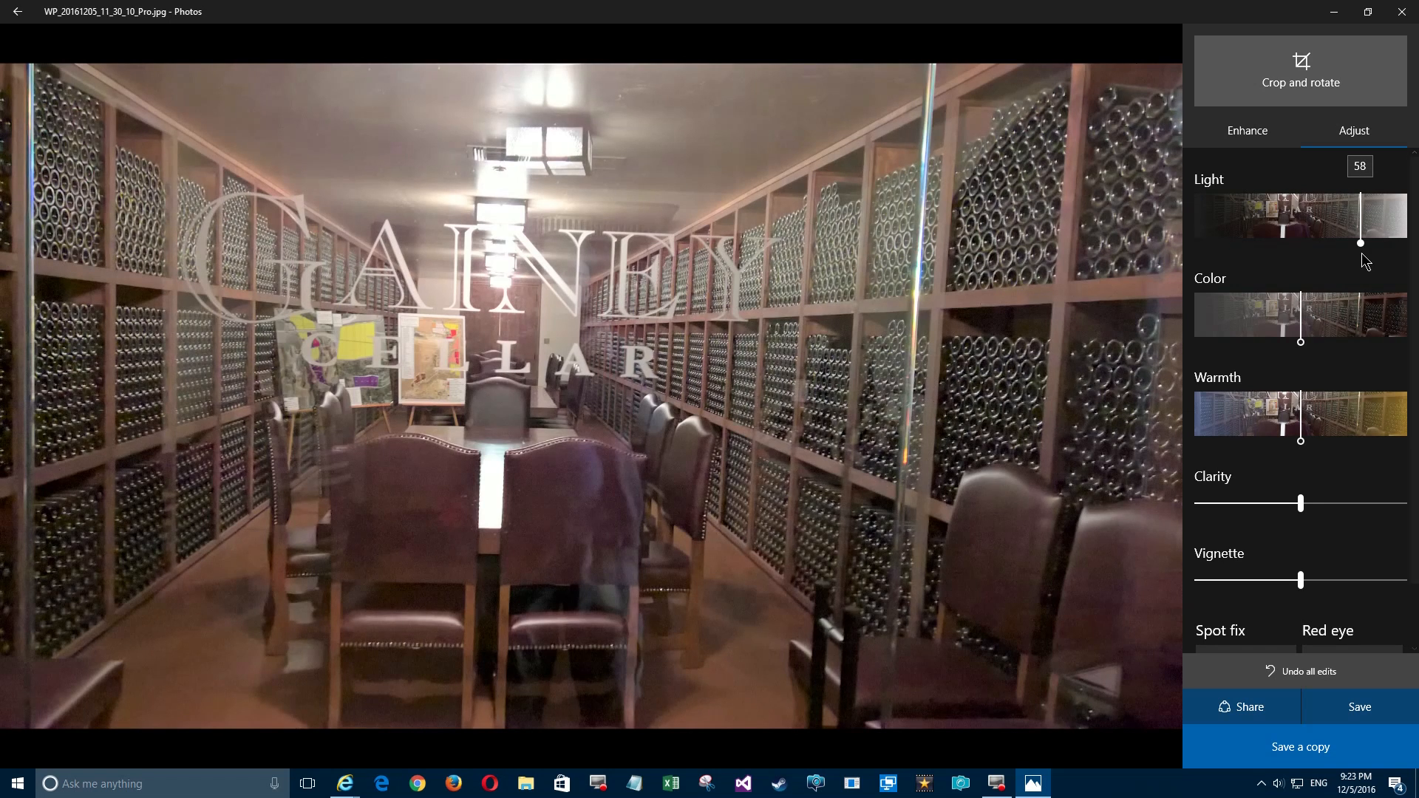
drag(1362, 254, 1363, 253)
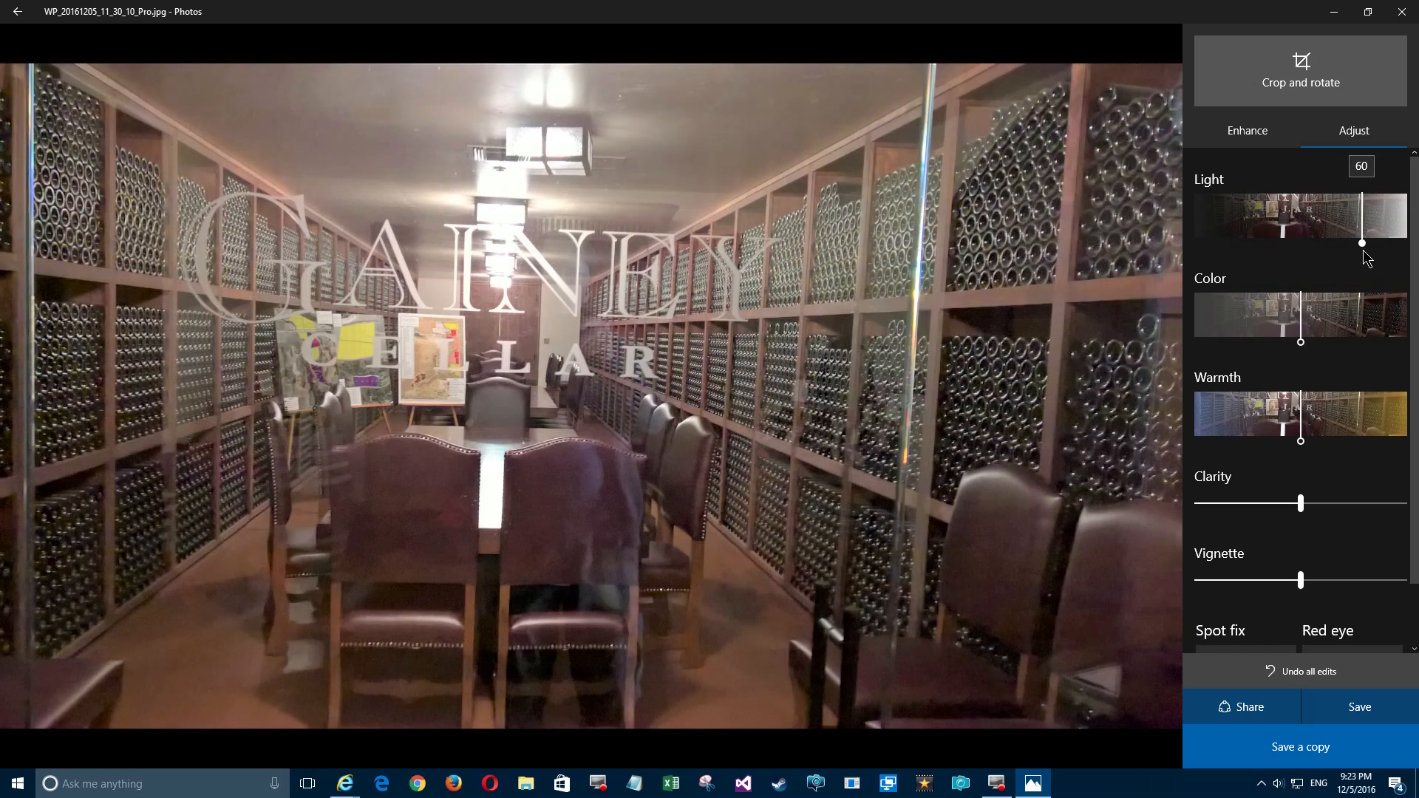
drag(1363, 250, 1313, 244)
Step: Slightly increase the photo's Color, Warmth and Clarity adjustments
mouse_move(1300, 343)
mouse_down()
mouse_move(1404, 342)
mouse_move(1196, 349)
mouse_move(1317, 356)
mouse_up()
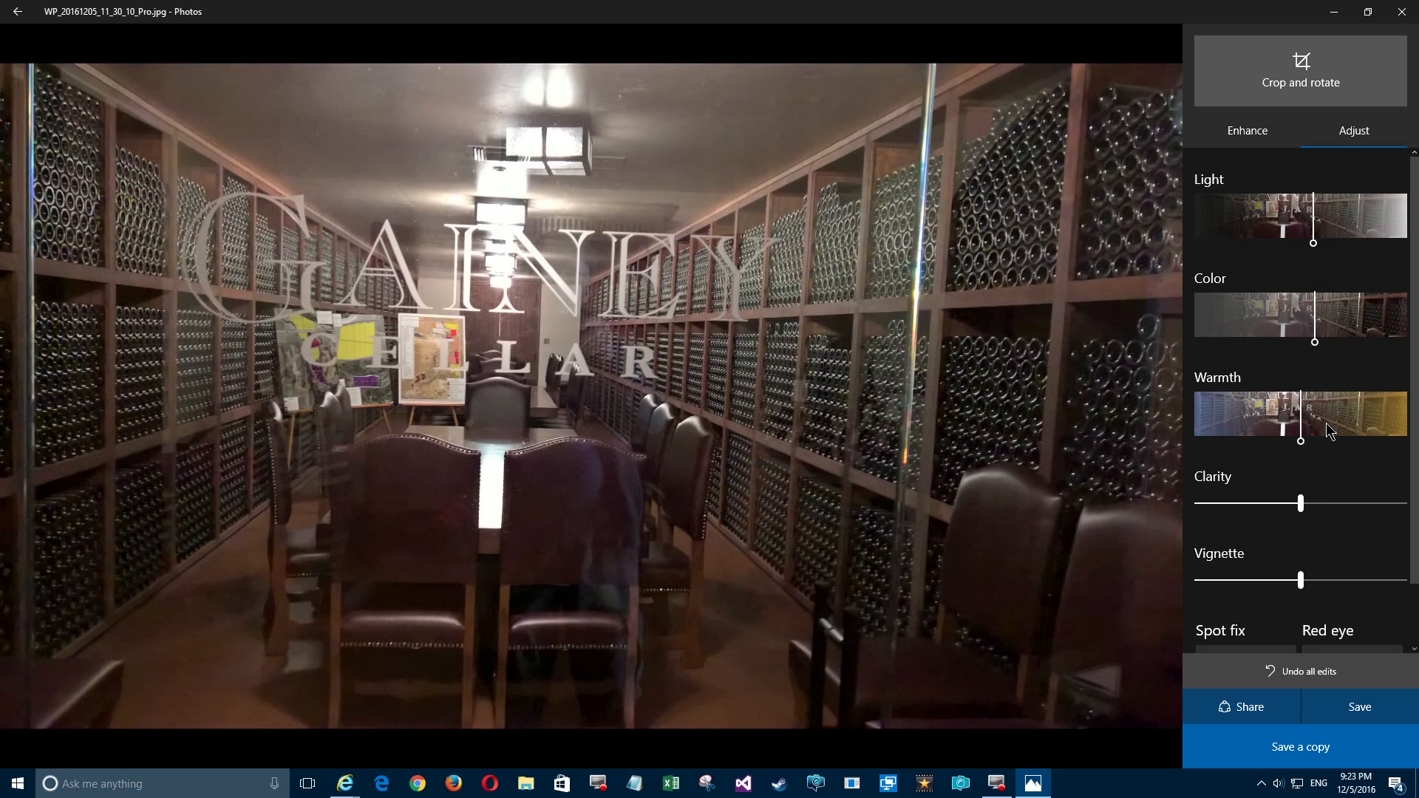
mouse_move(1301, 442)
mouse_down()
mouse_move(1391, 448)
mouse_move(1196, 438)
mouse_move(1317, 444)
mouse_up()
mouse_move(1303, 503)
mouse_down()
mouse_move(1415, 512)
mouse_move(1197, 507)
mouse_move(1313, 505)
mouse_up()
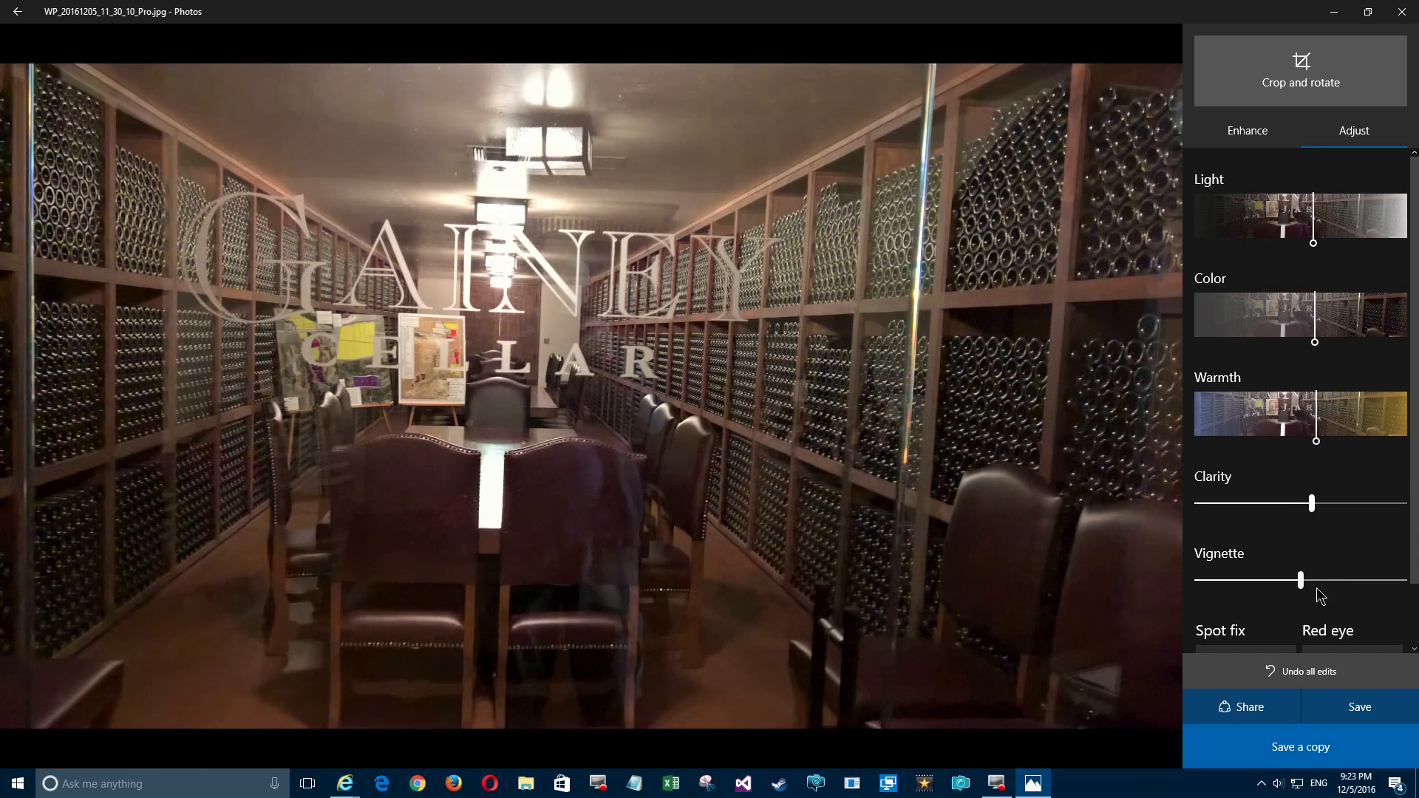
Step: Try a Vignette of -100 on the photo and set it back to 0
drag(1301, 580, 1189, 586)
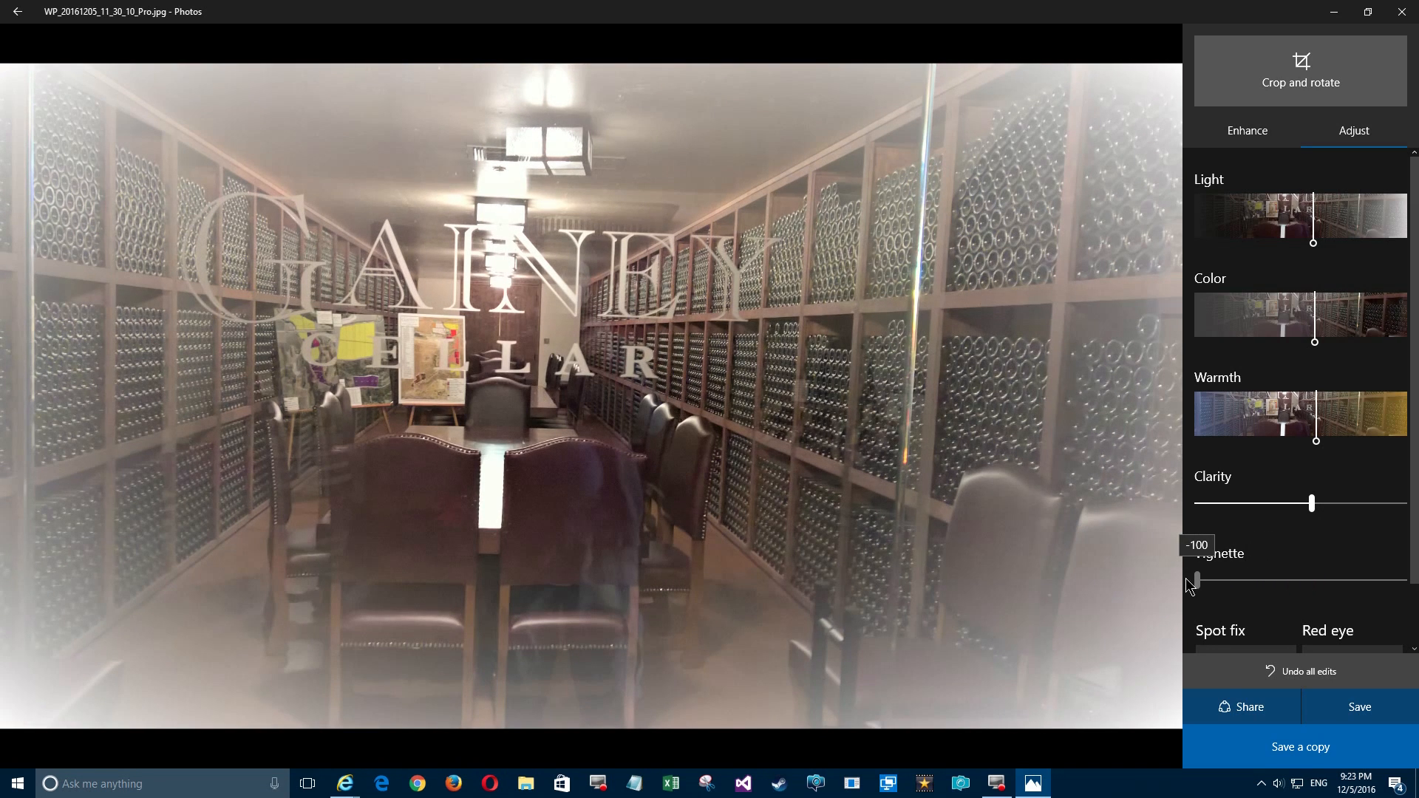
drag(1197, 581, 1299, 582)
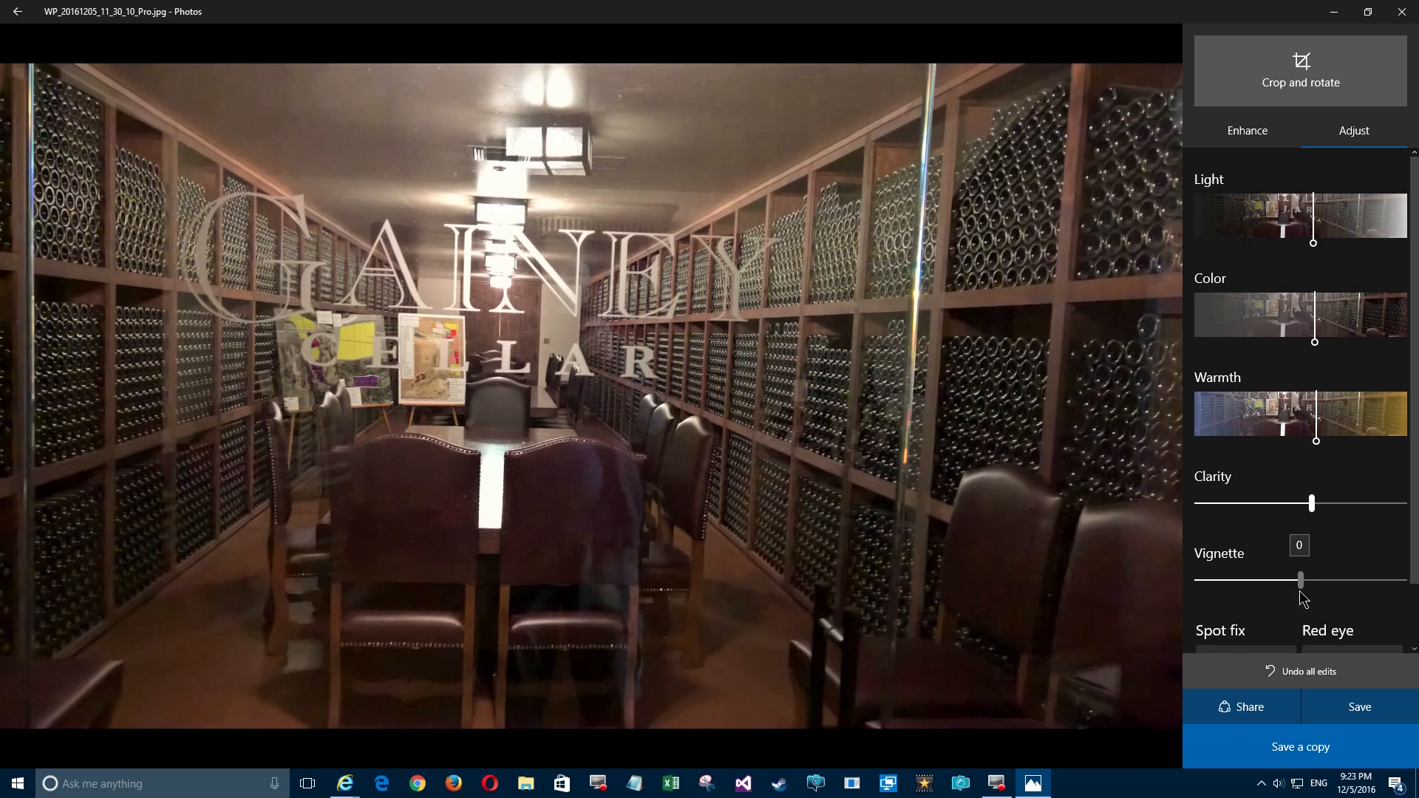
Step: Try Spot fix on the shelf beside the table chairs and between the two foreground chairs, and undo all edits
scroll(1275, 582, down, 1)
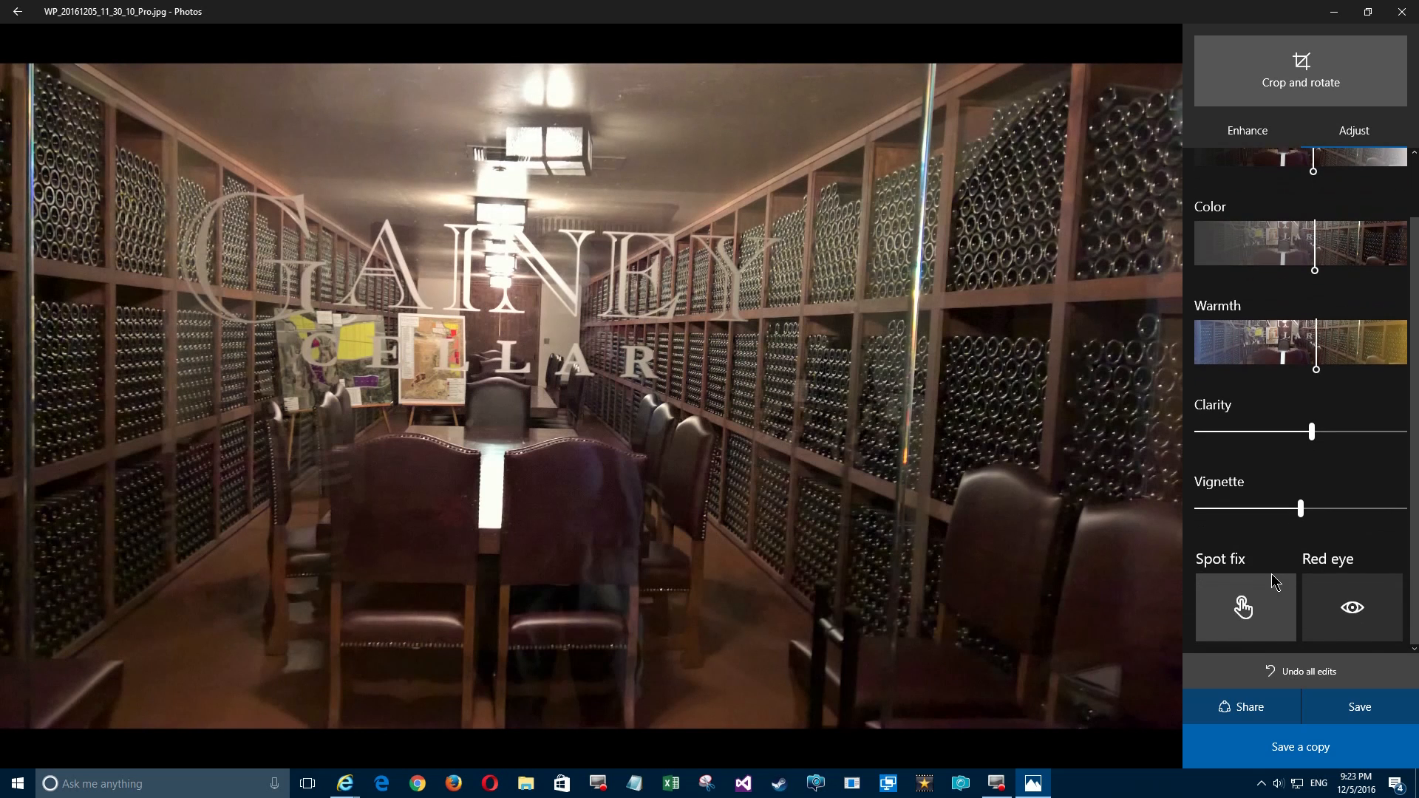
click(1242, 612)
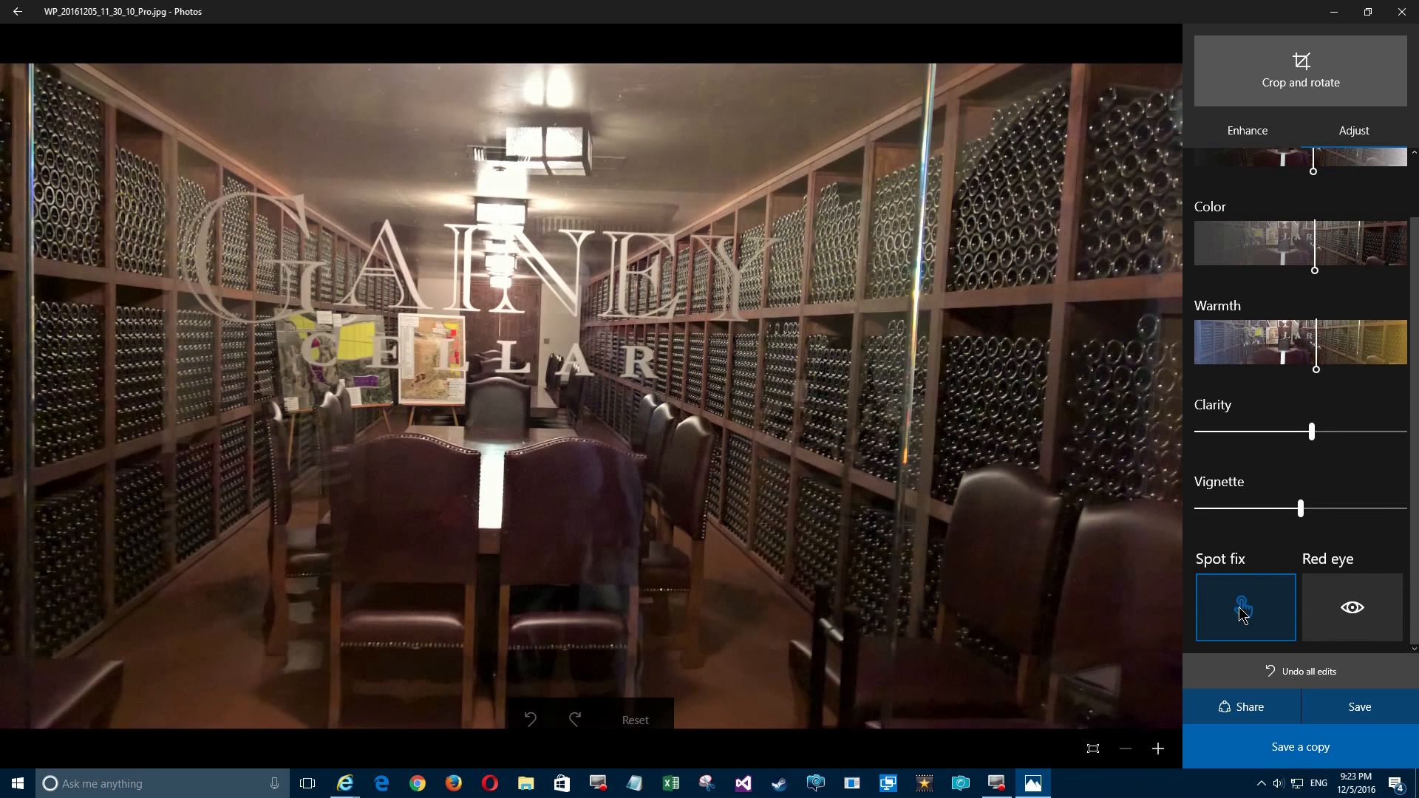
click(709, 436)
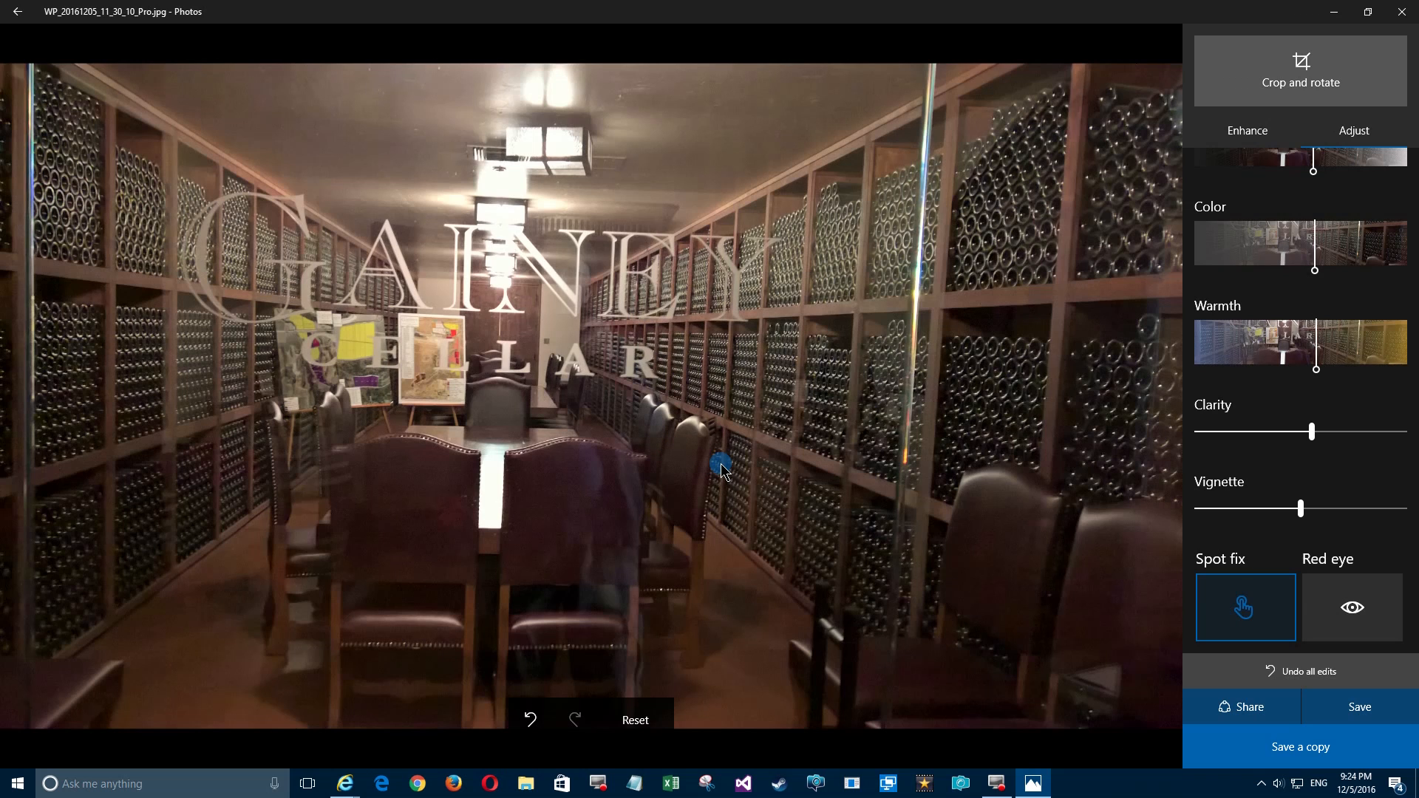
click(1061, 496)
click(1058, 513)
click(1041, 498)
click(1048, 516)
click(1058, 493)
click(1043, 507)
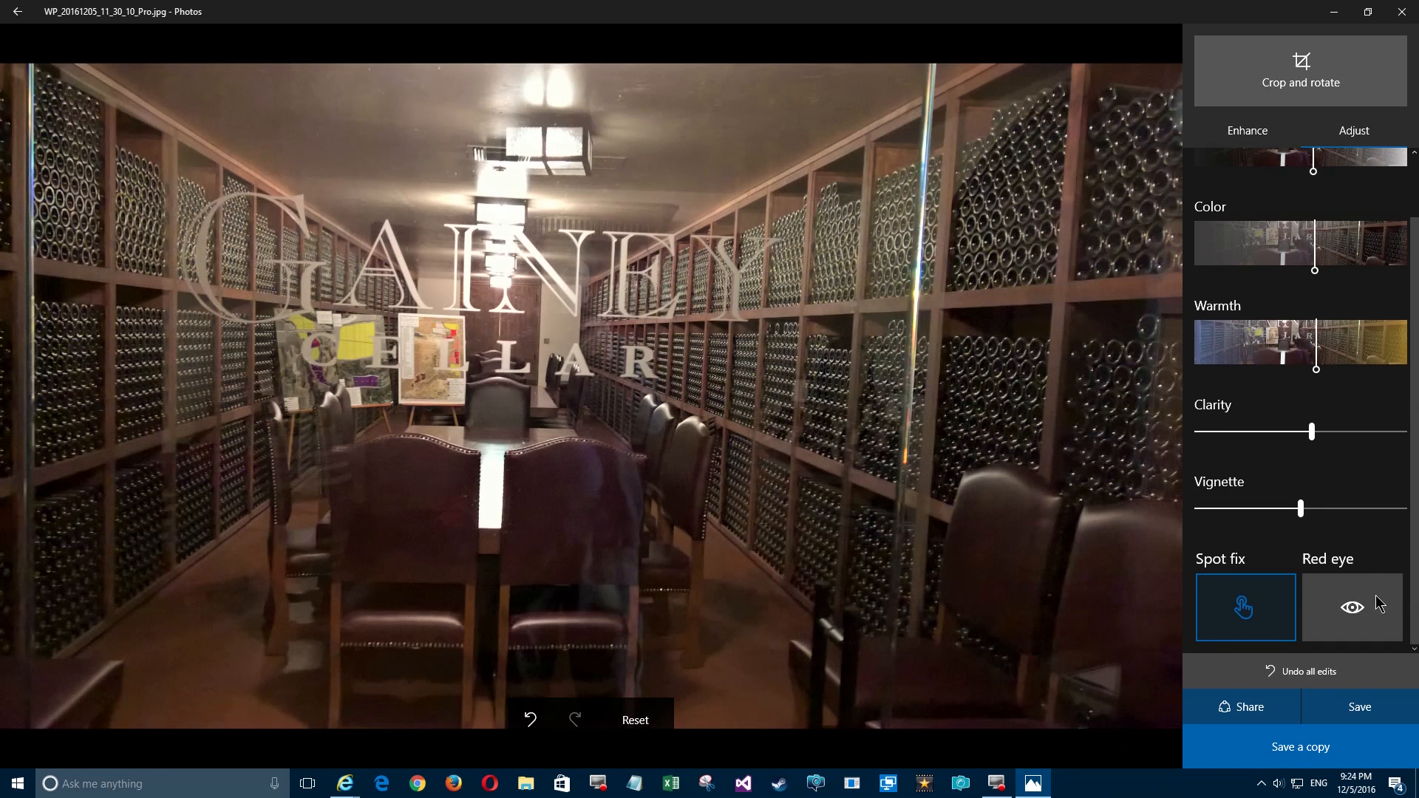
click(1285, 671)
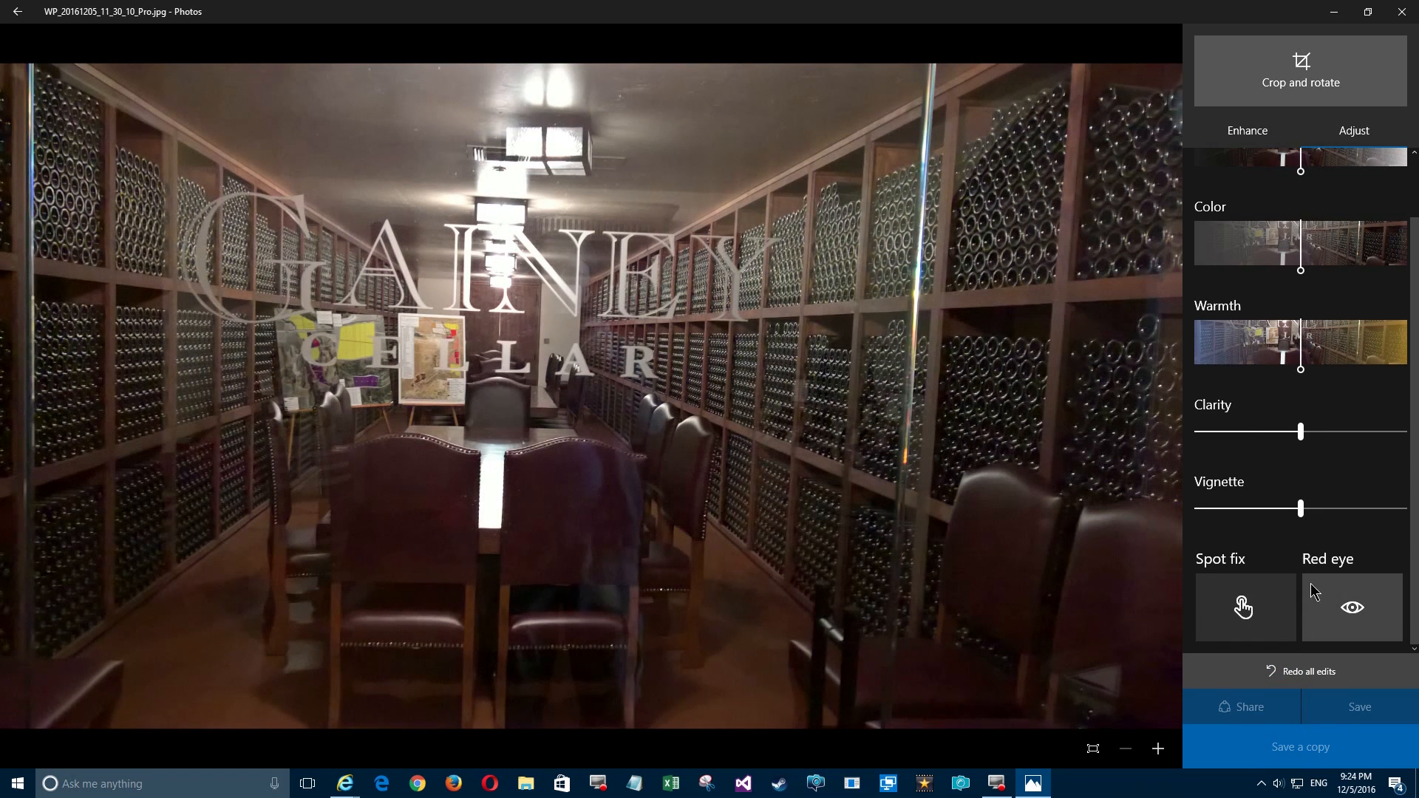
Step: Increase the Vignette to darken the photo's edges and save the result as a copy
drag(1301, 509, 1368, 508)
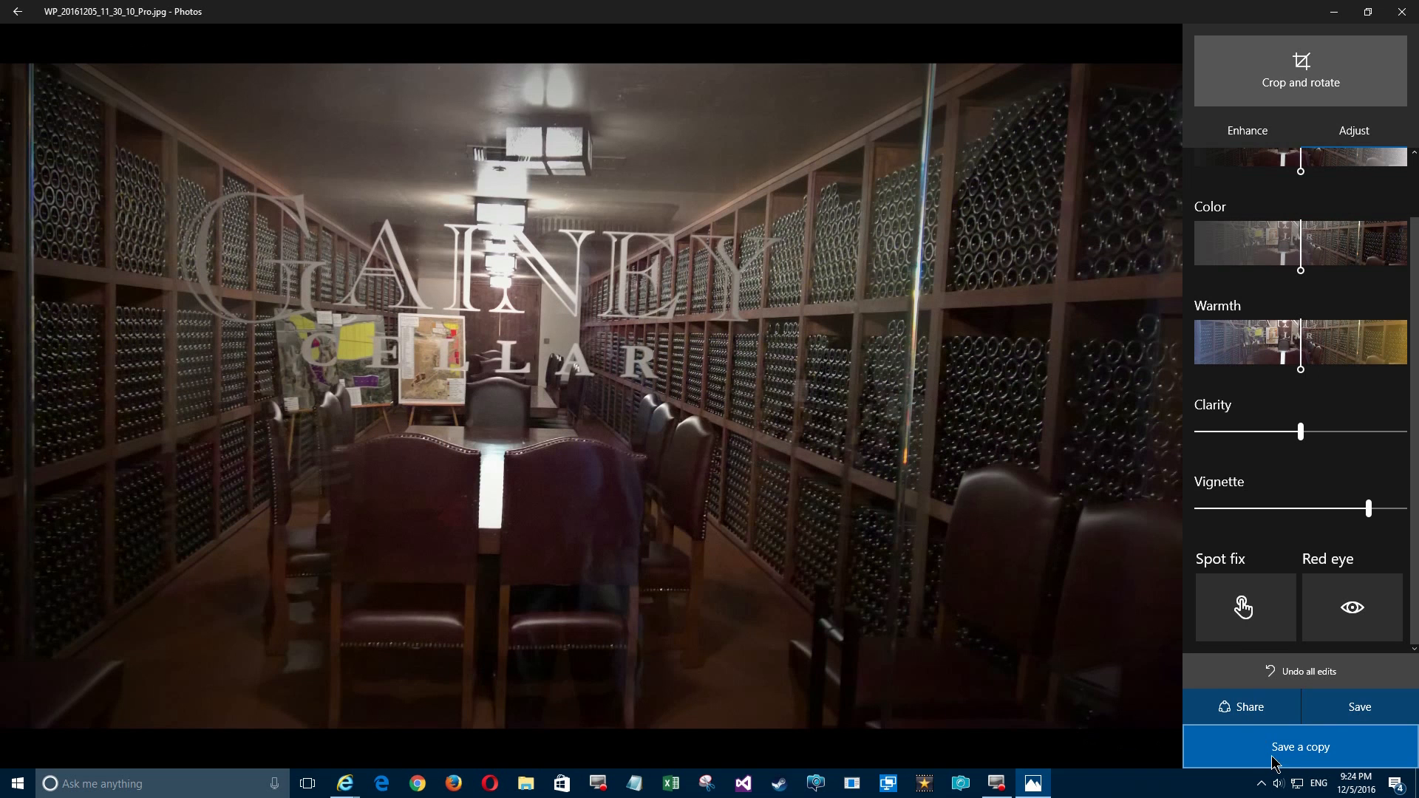
click(1294, 750)
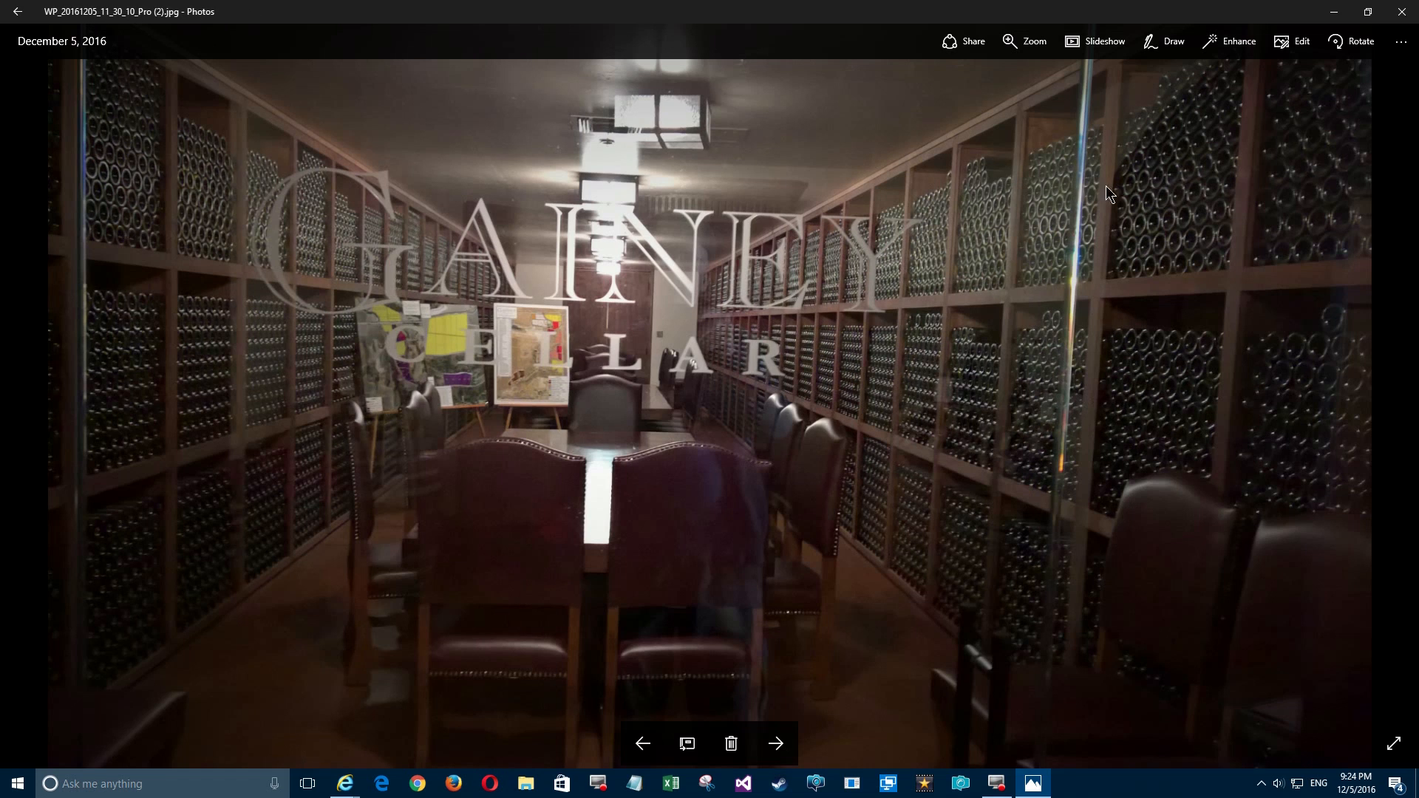
Step: View the saved copy's file info and open the folder that contains it
click(1401, 42)
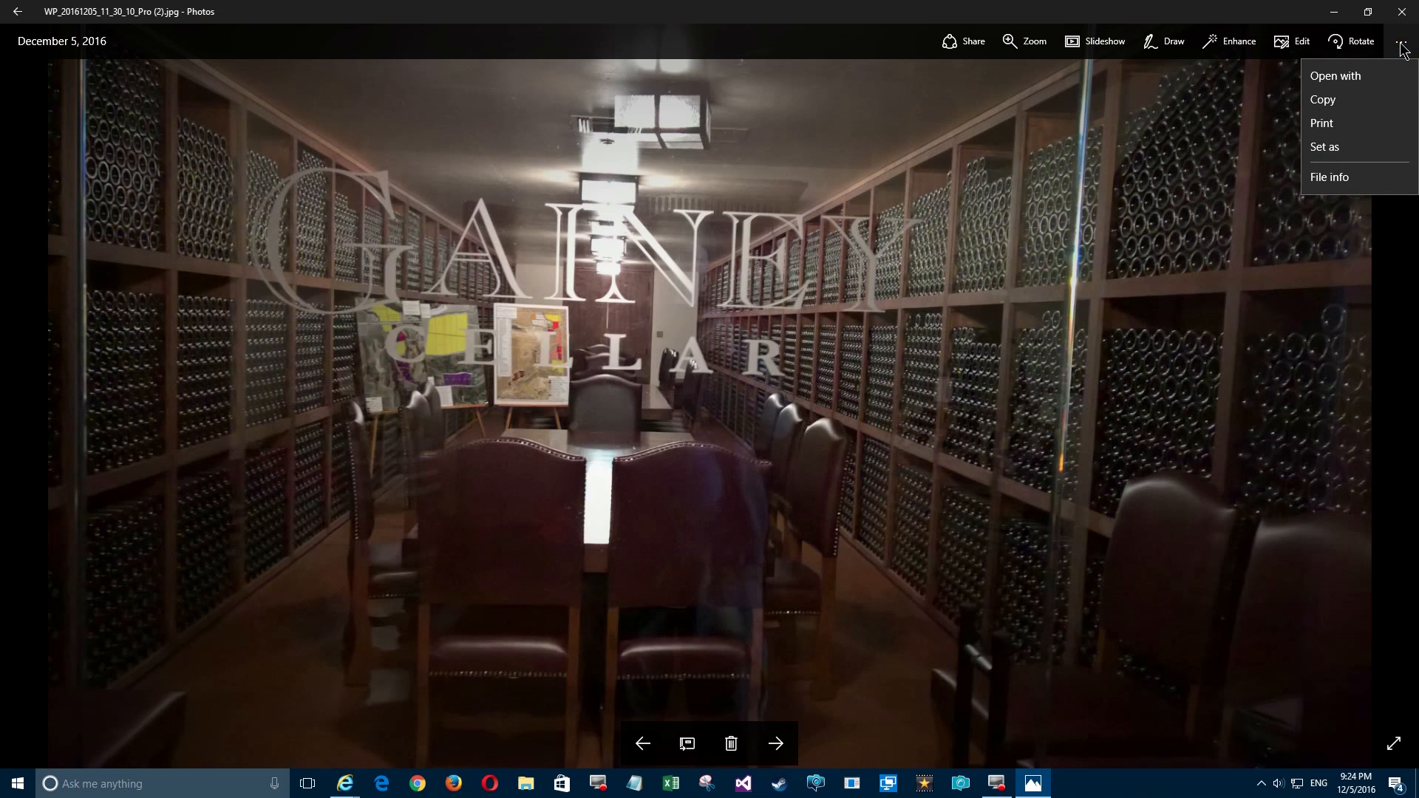
click(1328, 177)
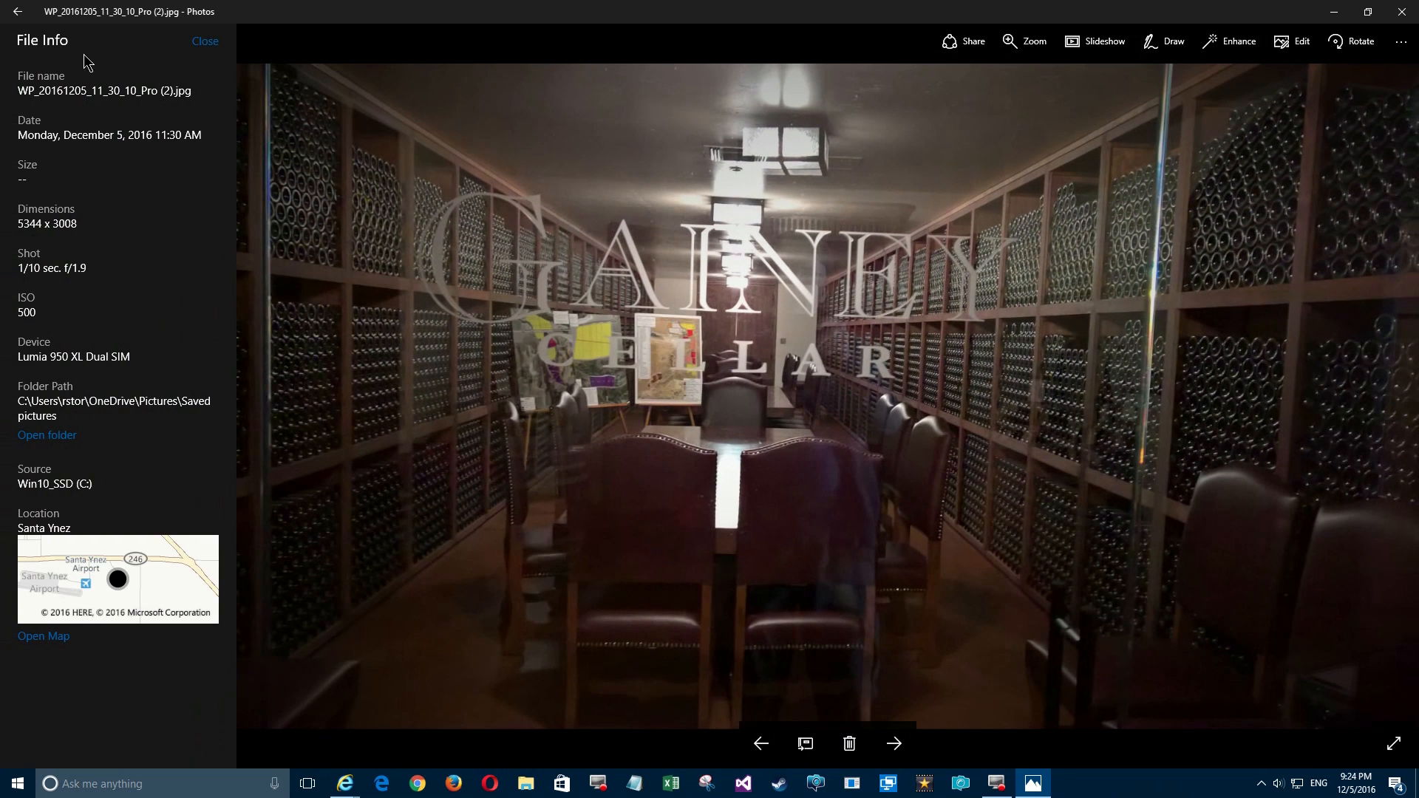
click(62, 442)
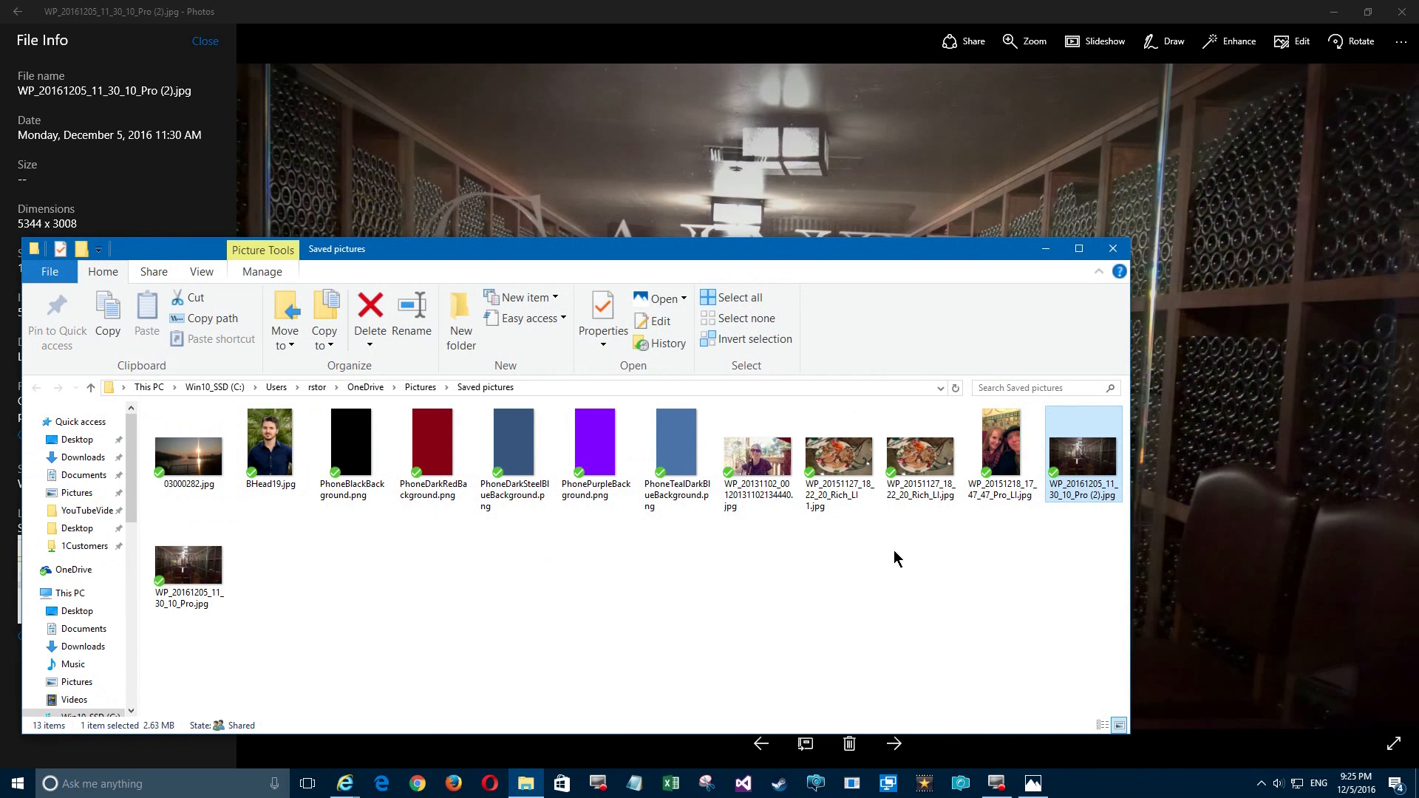
Step: Open WP_20161205_11_30_10_Pro (2).jpg from the Saved pictures folder and view the additional photo options
double_click(1086, 464)
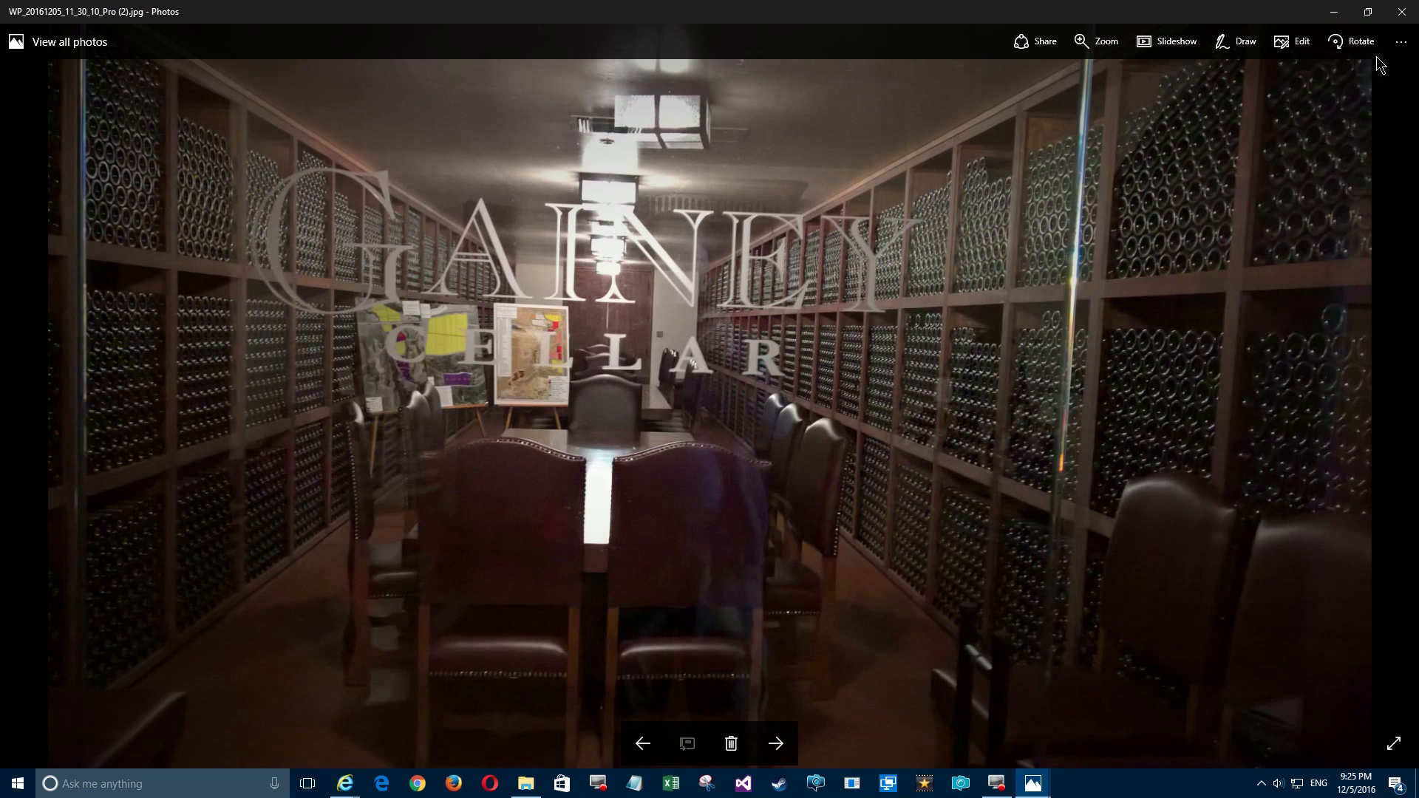
click(1399, 40)
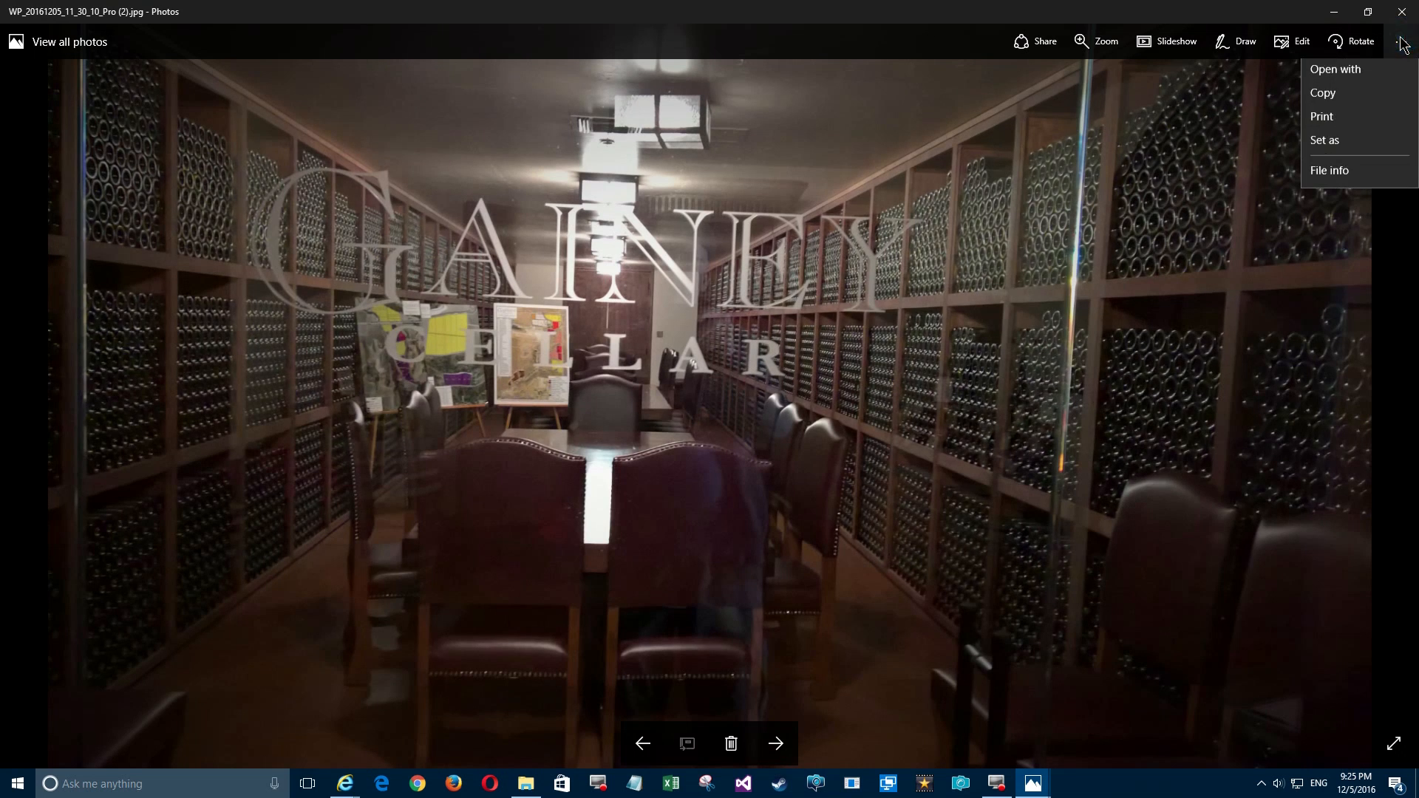
click(1221, 152)
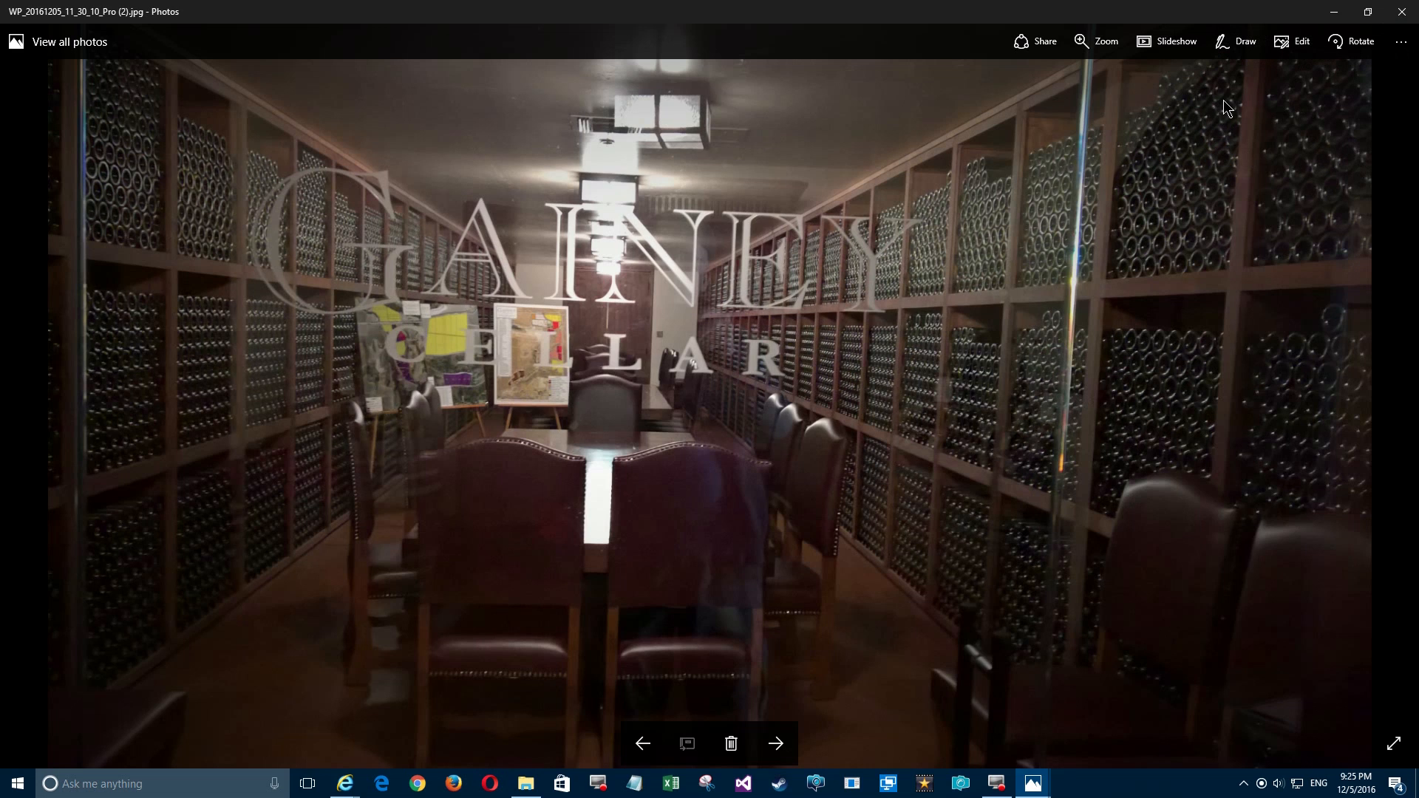